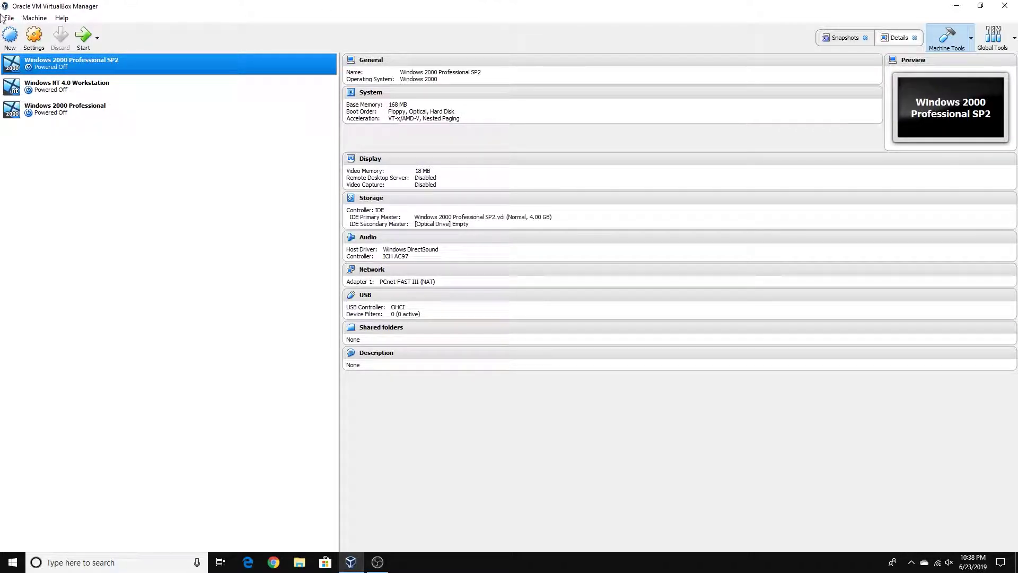
Begin a new virtual machine named Windows 2000 Advanced Server, with type Microsoft Windows and version Windows 2000
left_click(2, 37)
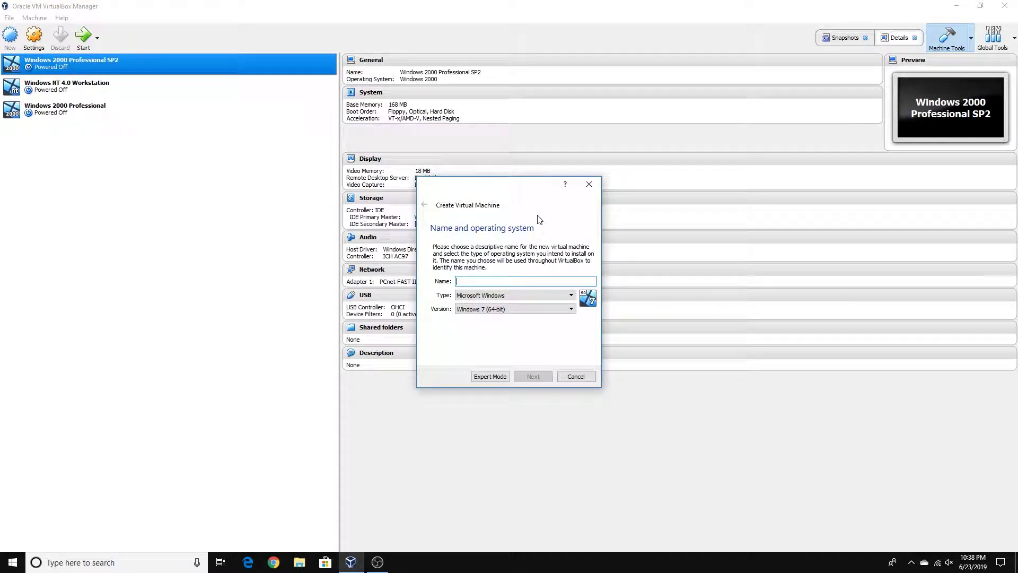
type("Windows 2000 A")
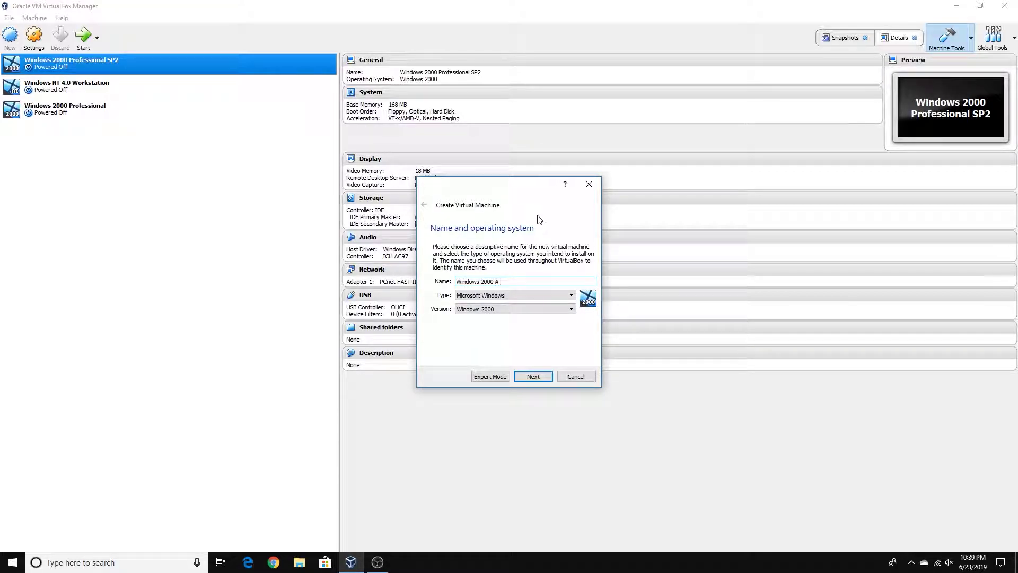
type("dvanced Server")
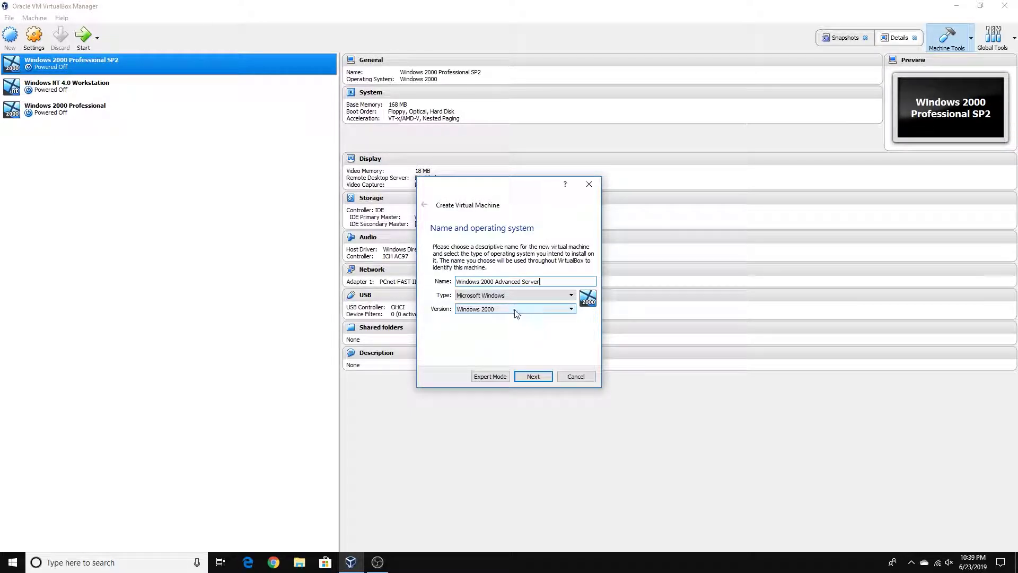
left_click(533, 377)
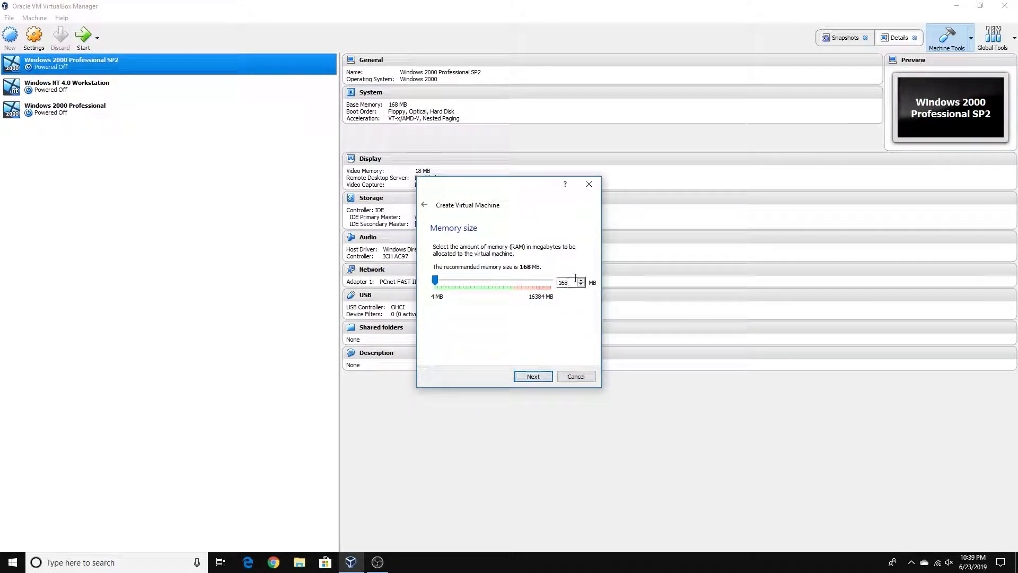
Accept 168 MB of memory and create a dynamically allocated 4.00 GB virtual hard disk for the machine
left_click(535, 377)
left_click(539, 381)
left_click(551, 392)
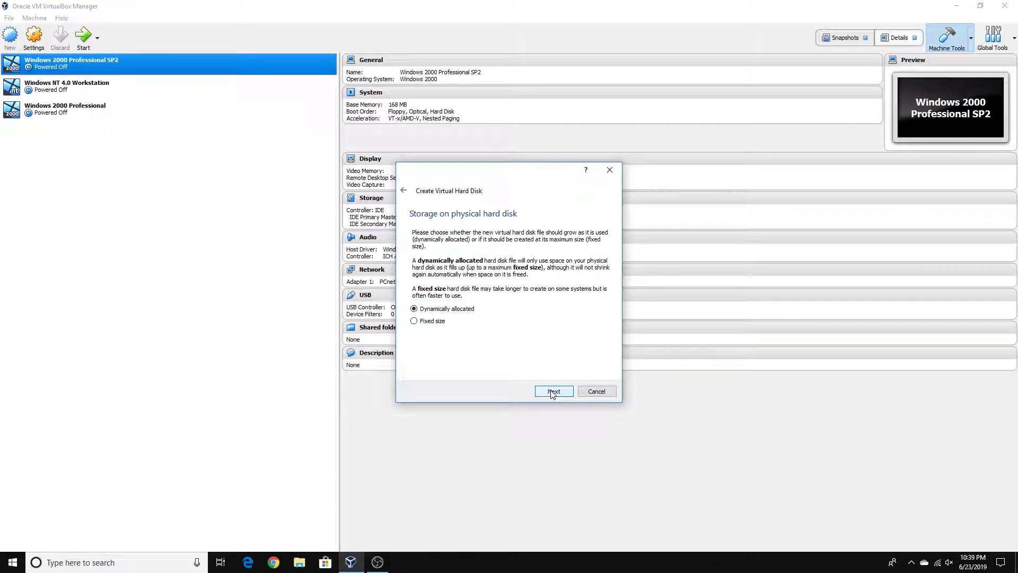
left_click(552, 391)
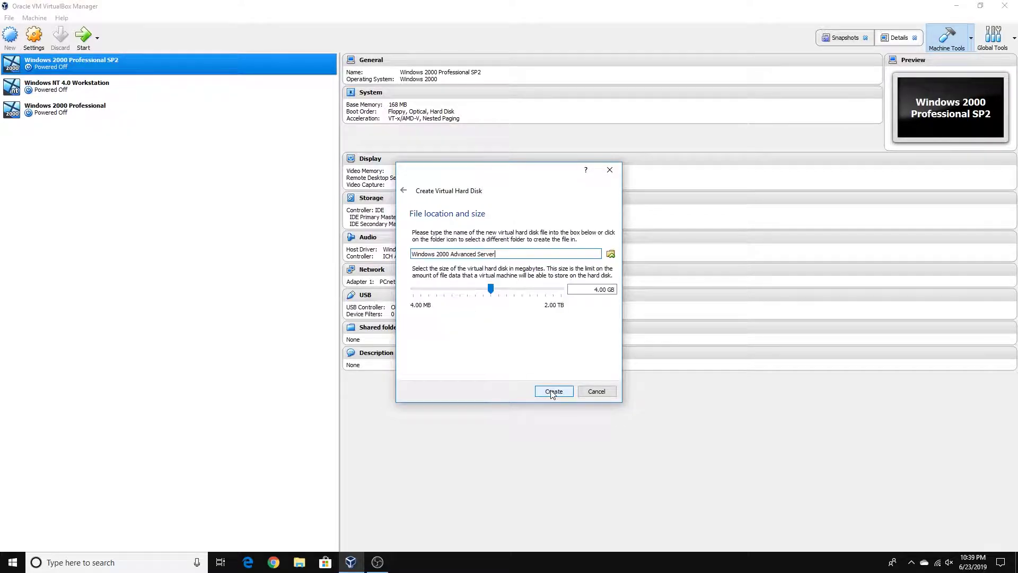
left_click(543, 393)
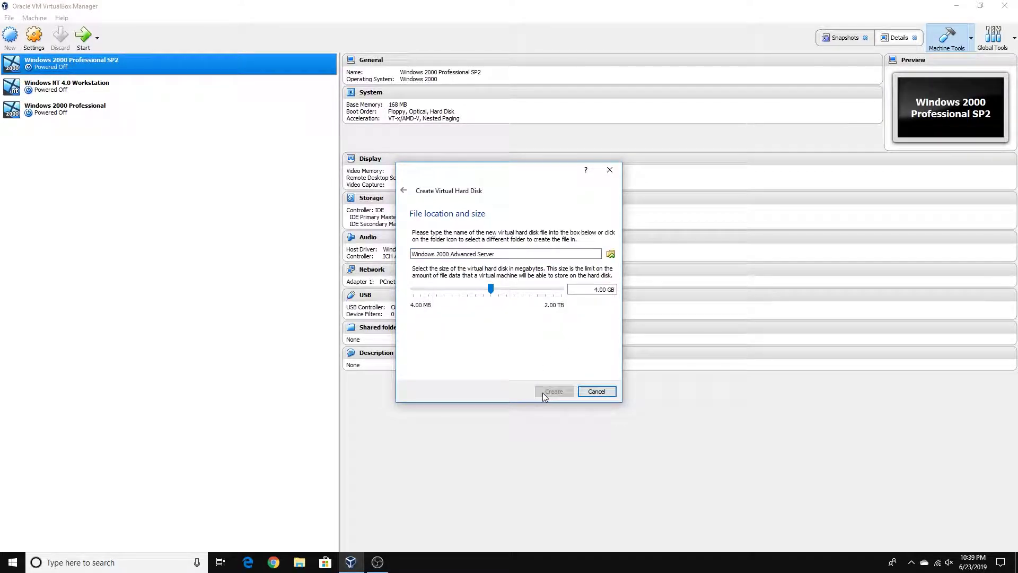
Attach the EN_WIN2000_ADVSRV_SP4 disc image from Downloads to the new machine's empty optical drive and save the settings
left_click(33, 42)
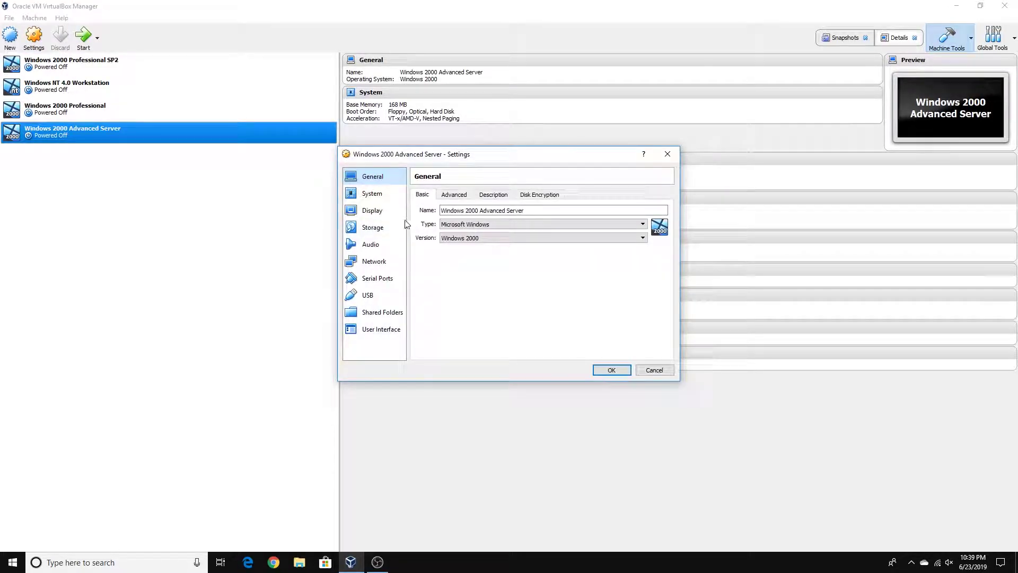
left_click(366, 232)
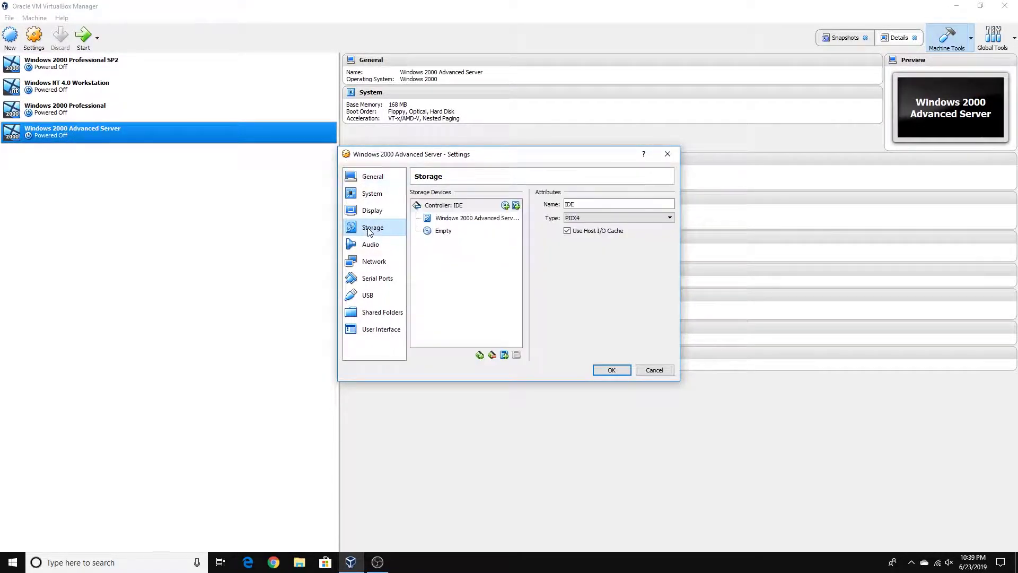
left_click(448, 232)
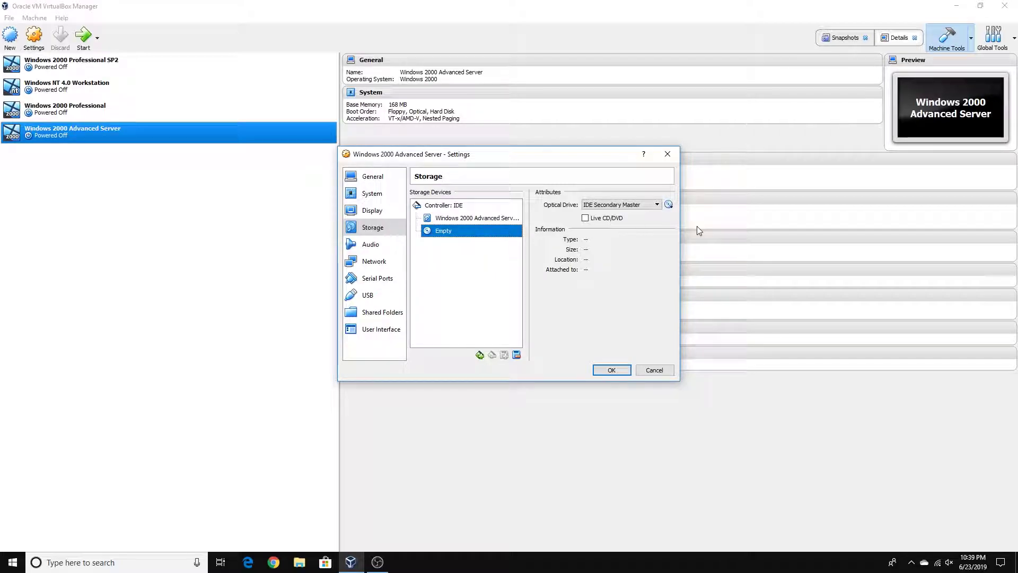
left_click(669, 207)
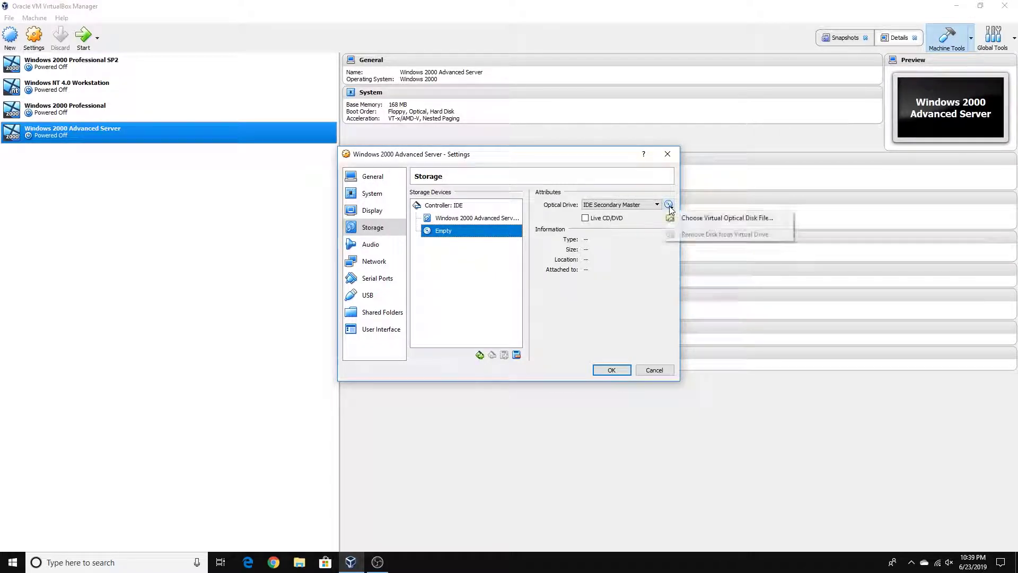
left_click(713, 220)
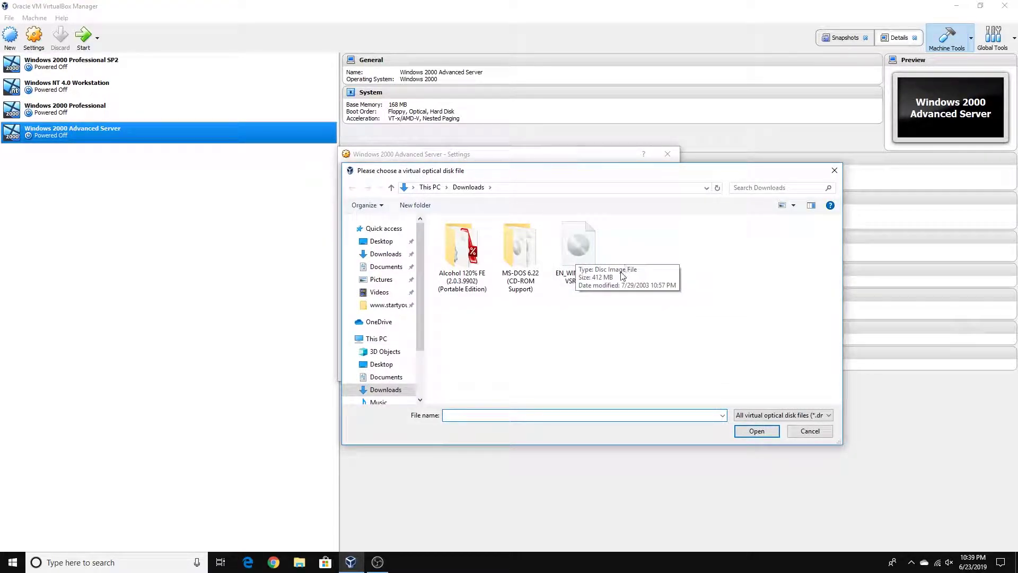
left_click(577, 253)
double_click(577, 254)
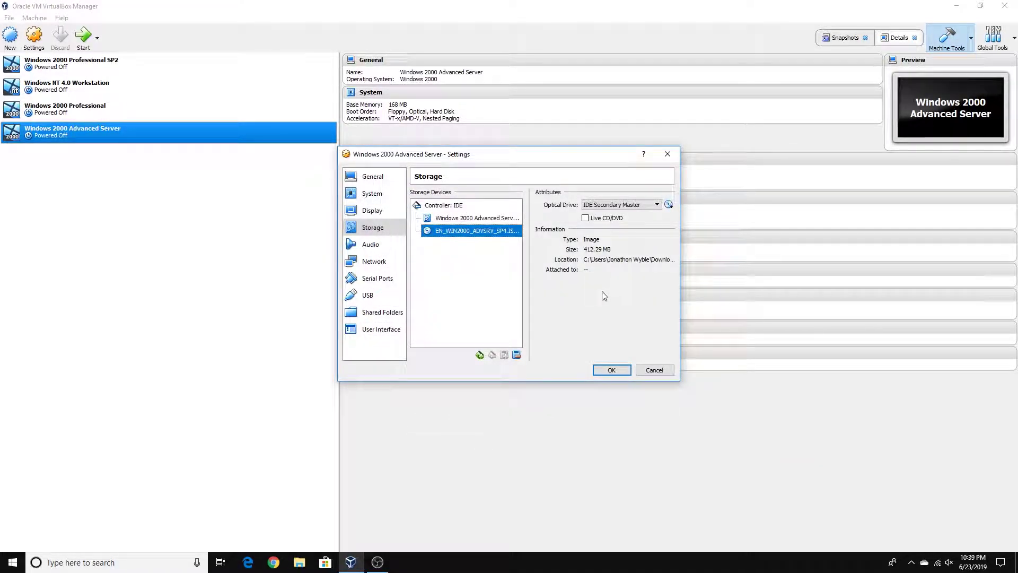
left_click(461, 221)
left_click(463, 231)
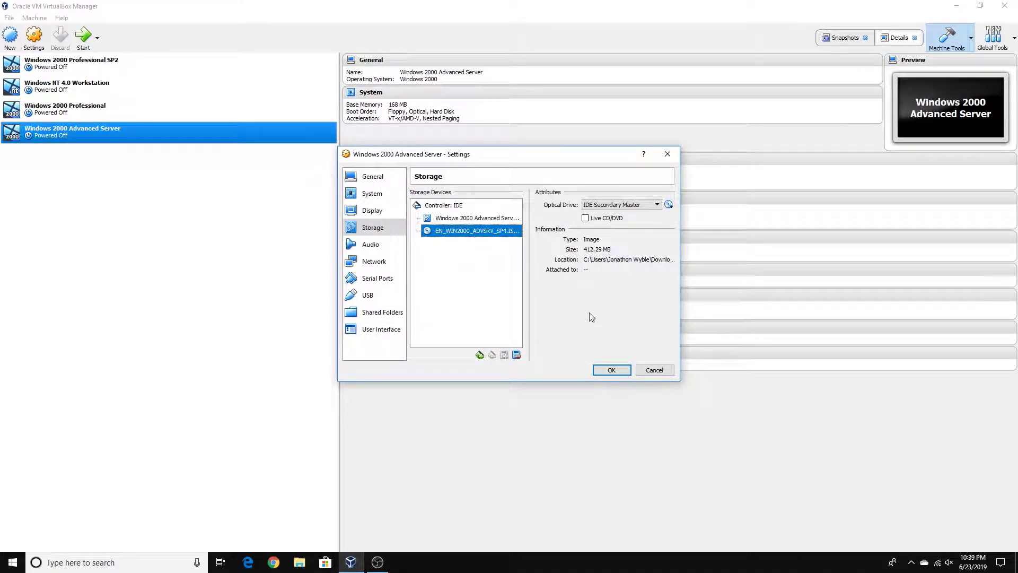
left_click(612, 368)
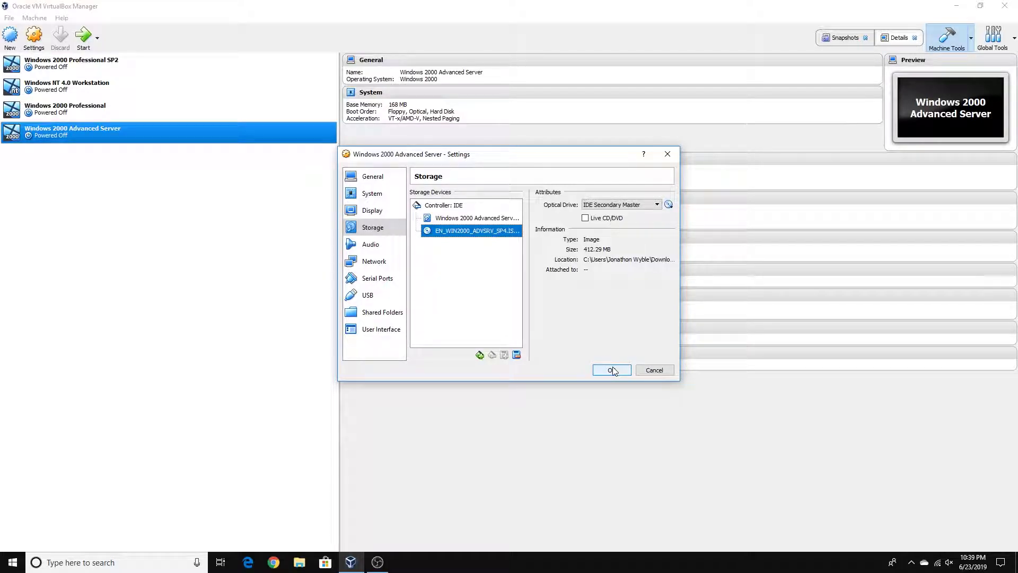
Start the Windows 2000 Advanced Server virtual machine in a maximized window and dismiss its keyboard and mouse notices
left_click(83, 40)
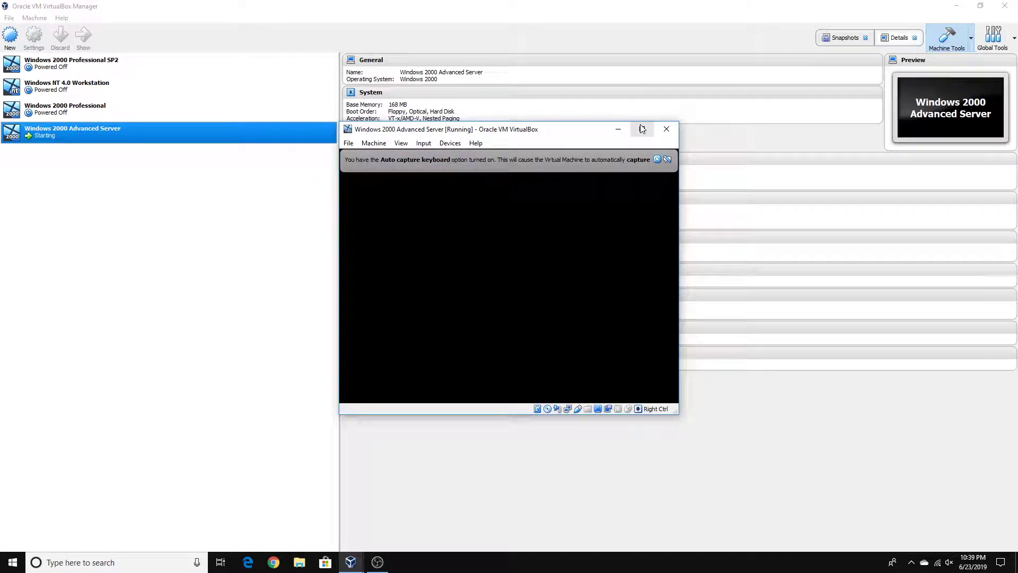
left_click(641, 130)
left_click(997, 35)
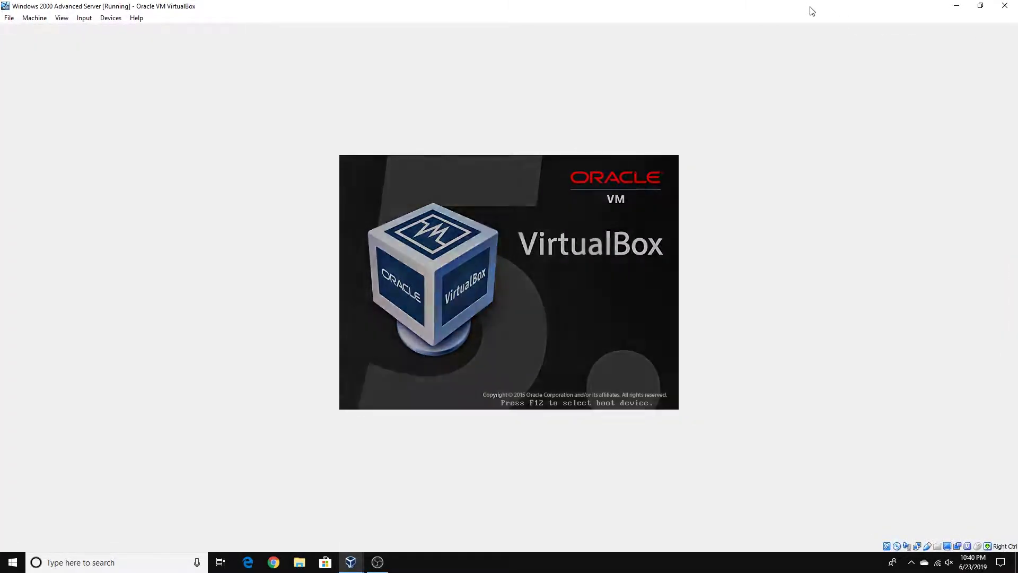
left_click(997, 34)
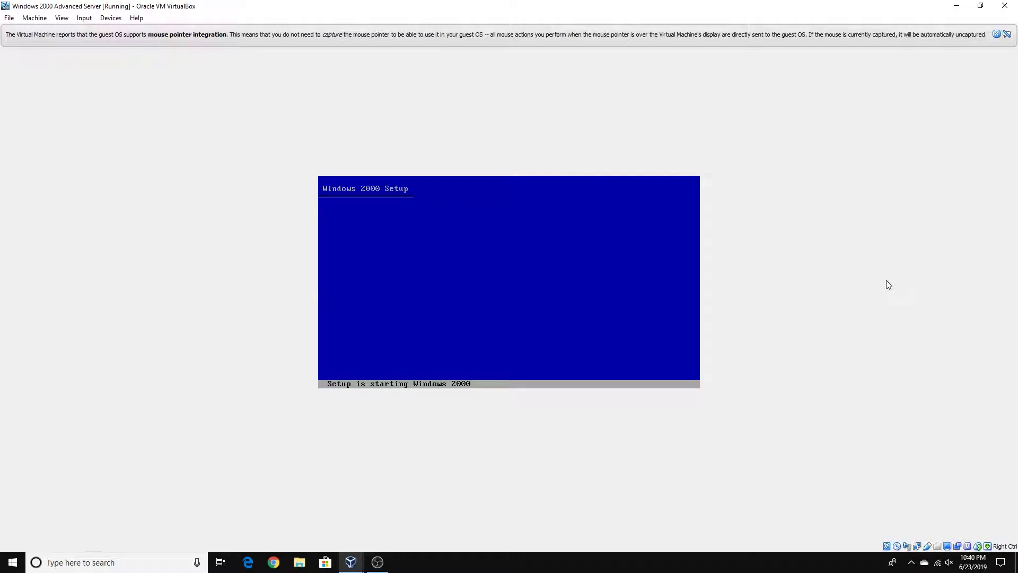
left_click(997, 35)
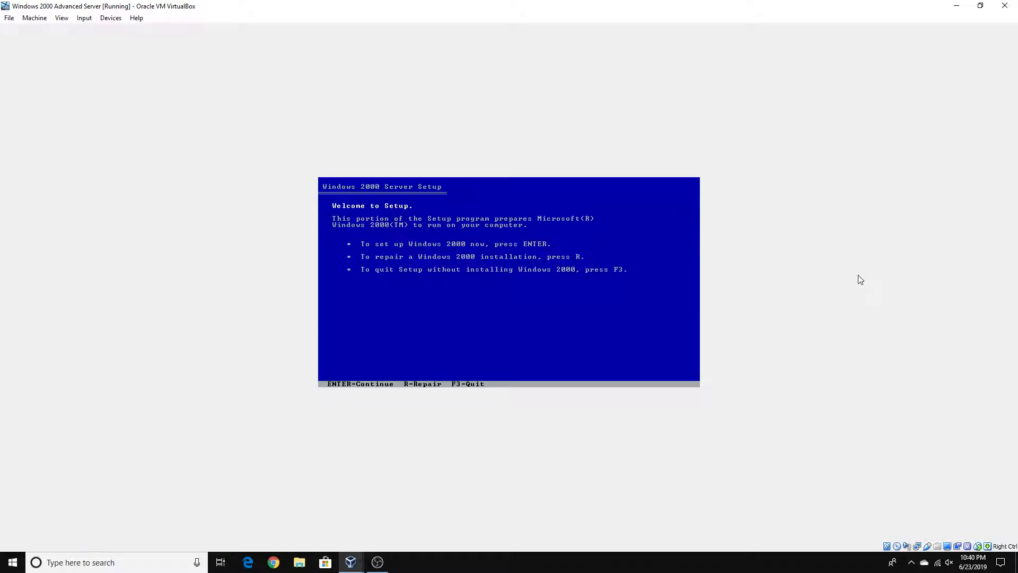
Begin setting up Windows 2000 and accept the licensing agreement after paging through it to the end
key("Return")
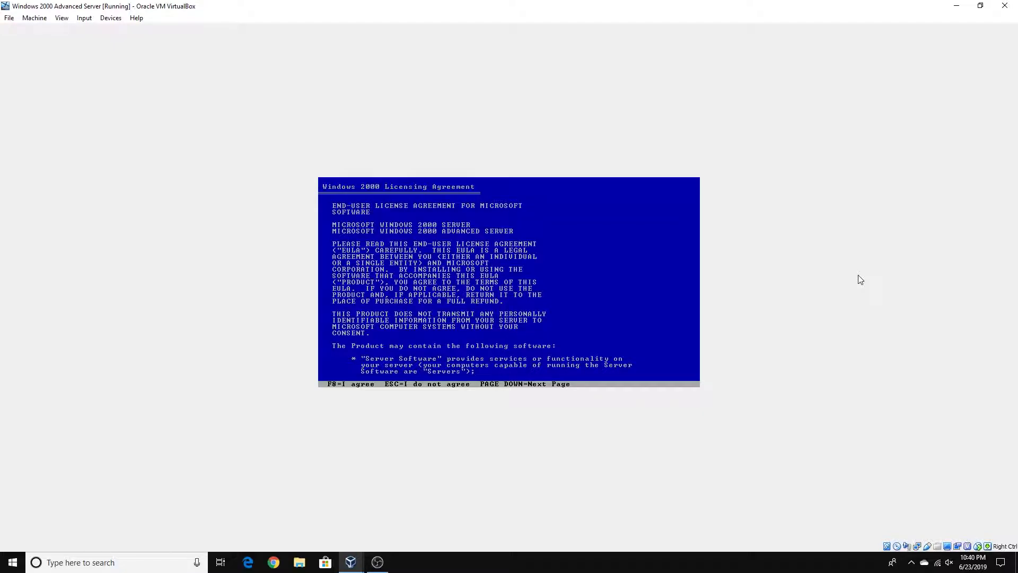
key("Page_Down")
key("Page_Down")
key("Page_Down")
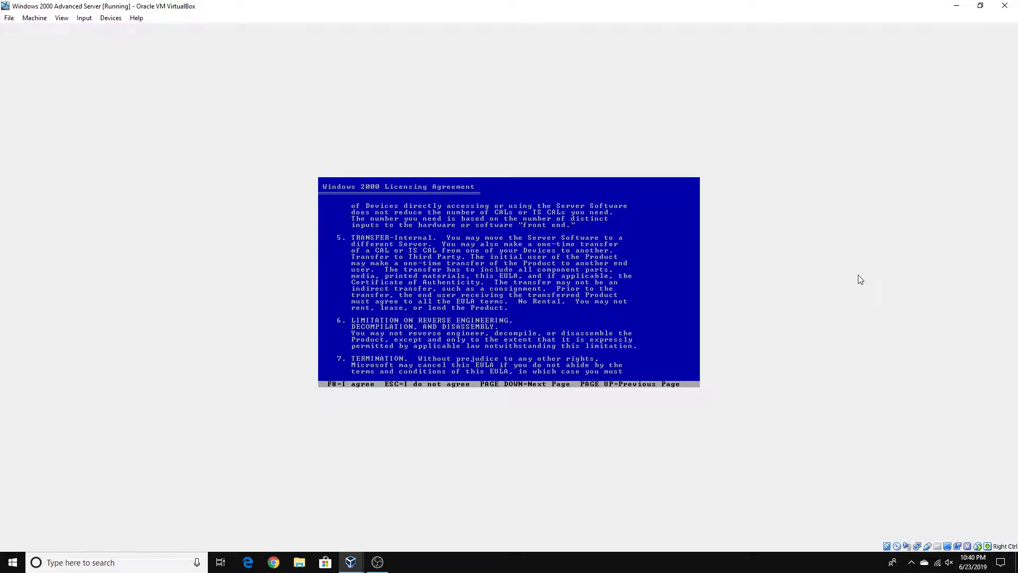
key("Page_Down")
key("Page_Down")
key("Page_Down")
key("Page_Down")
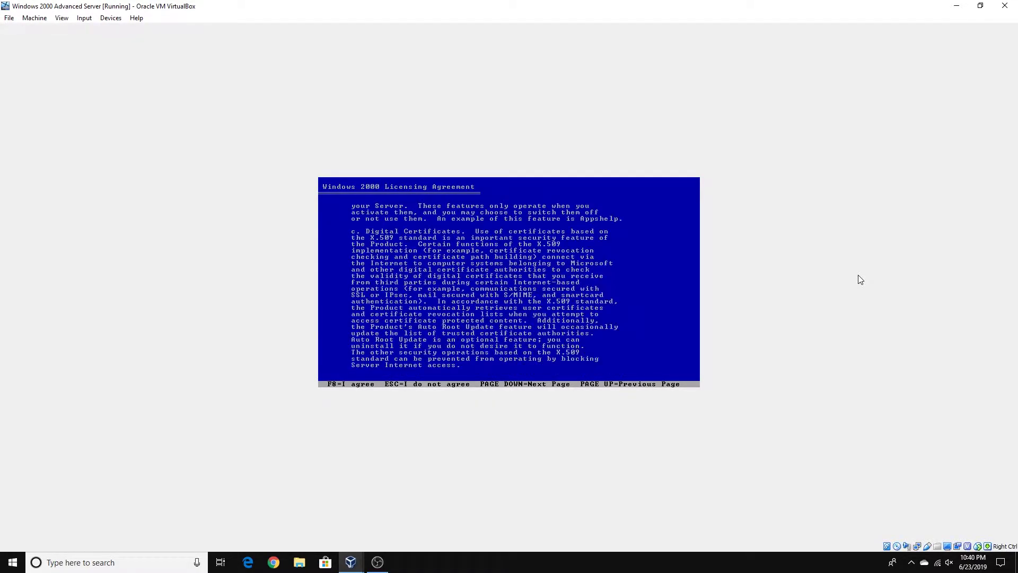
key("Page_Down")
key("Page_Down")
key("Page_Down")
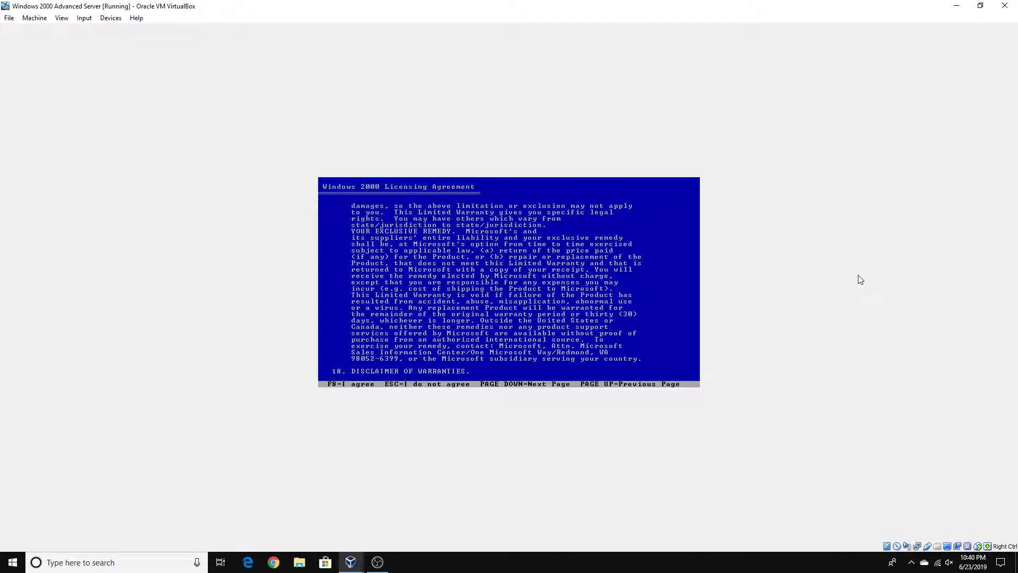
key("Page_Down")
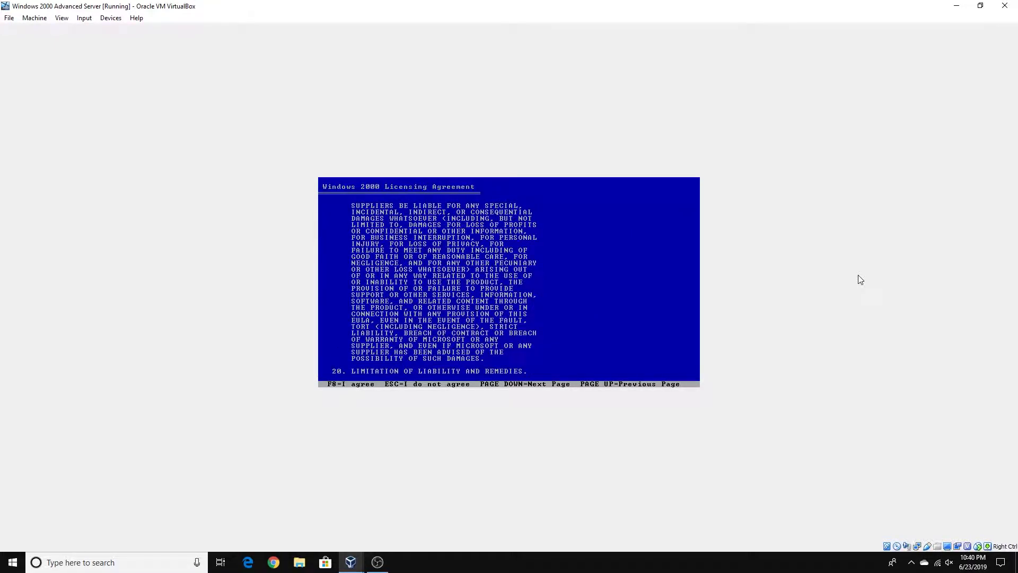
key("Page_Down")
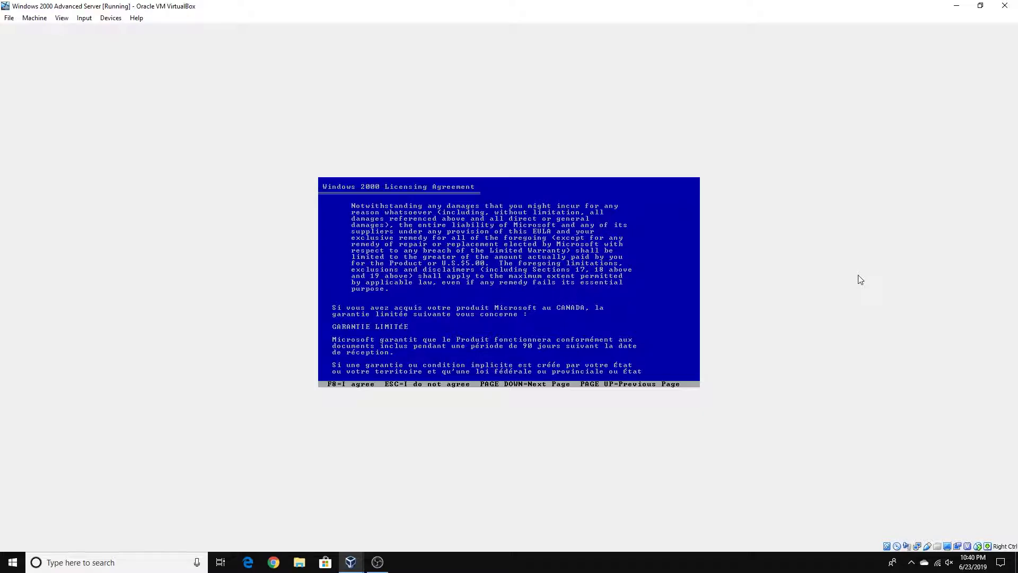
key("Page_Down")
key("Page_Up")
key("Page_Down")
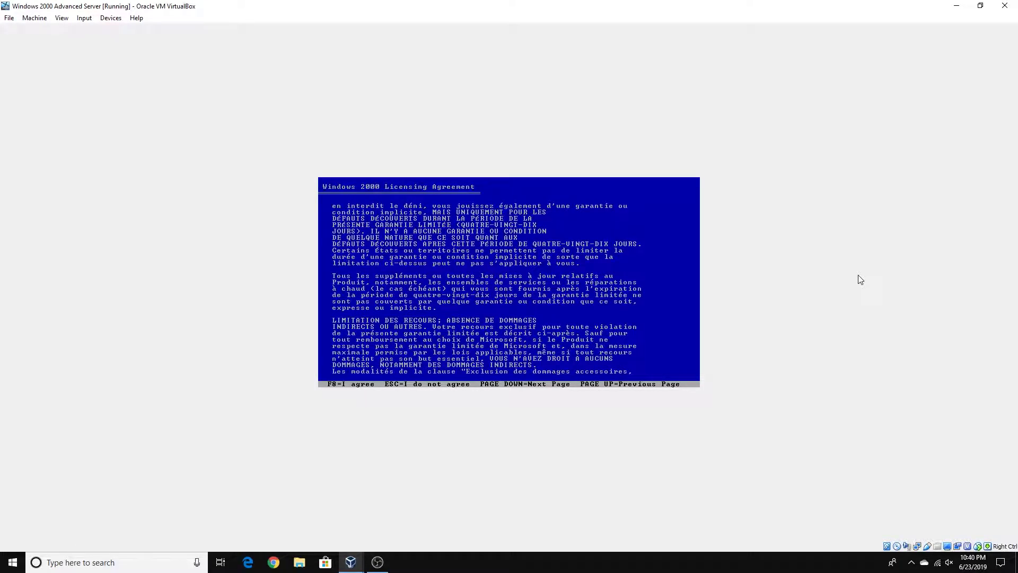
key("Page_Down")
key("Page_Down")
key("Page_Down")
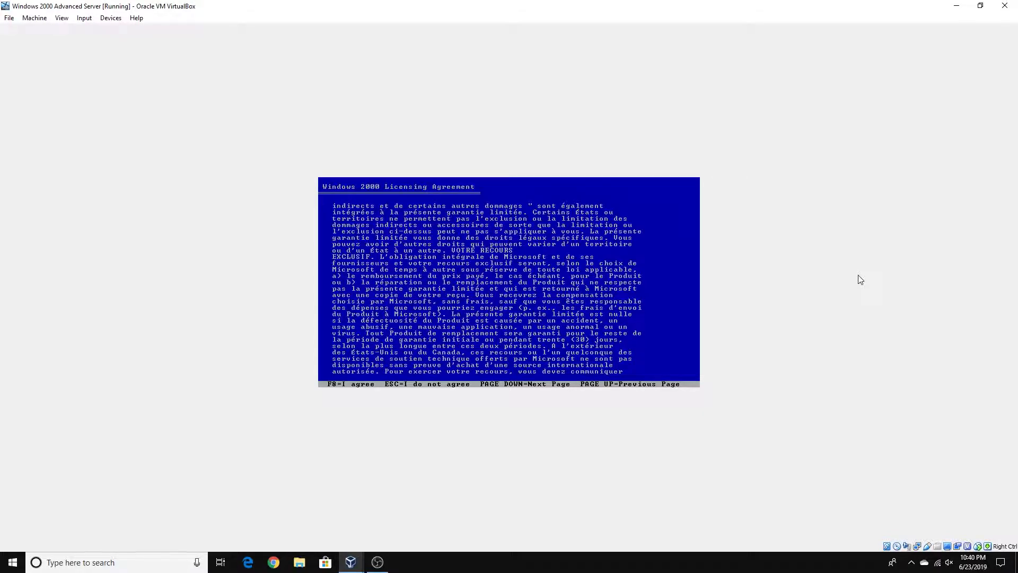
key("Page_Down")
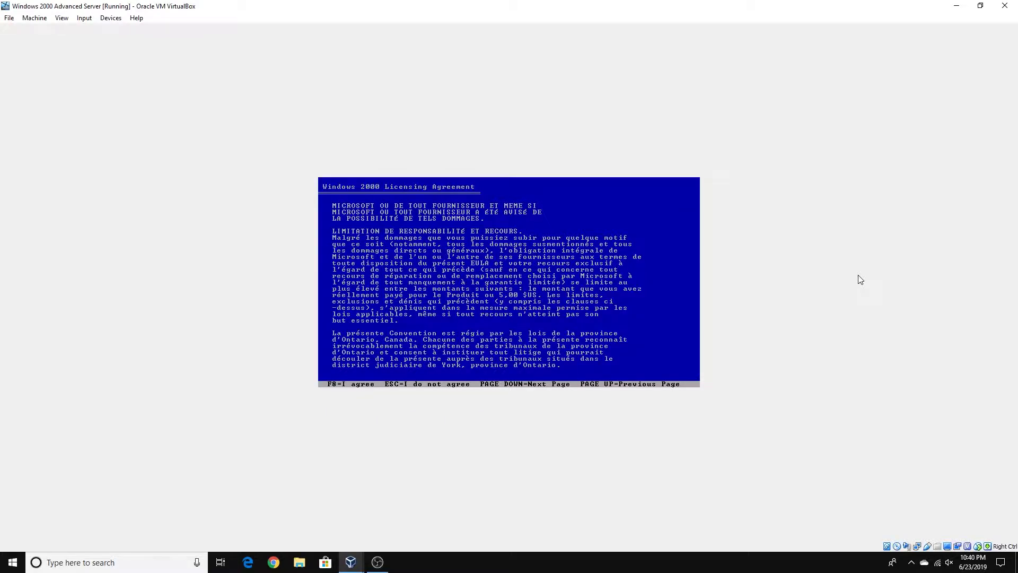
key("Page_Down")
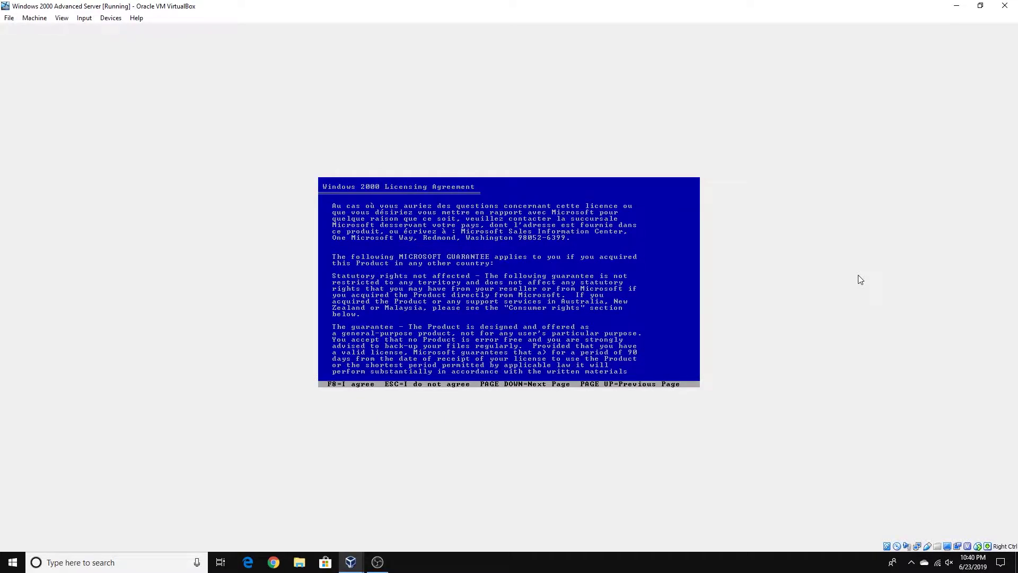
key("Page_Down")
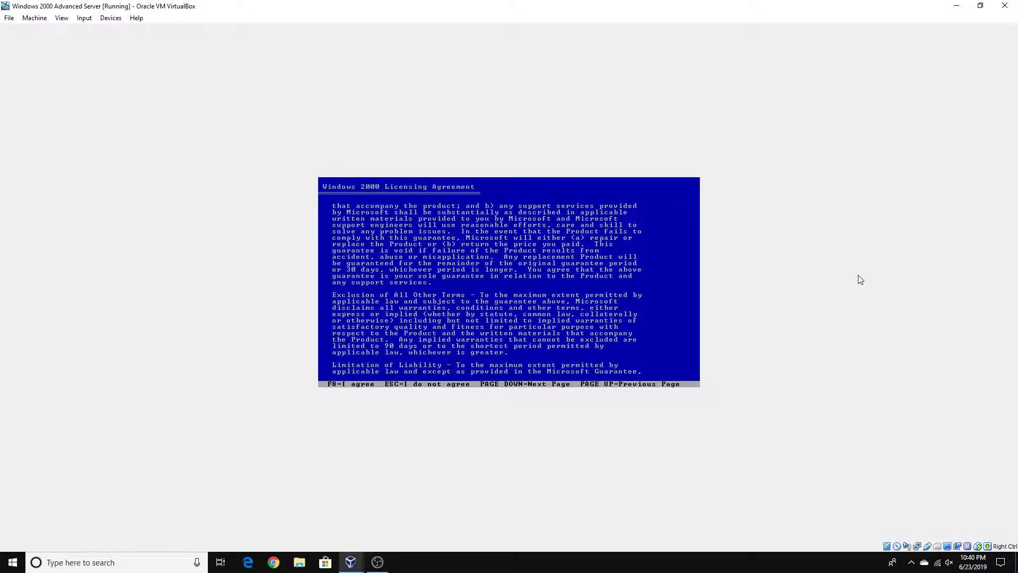
key("Page_Down")
key("Page_Down")
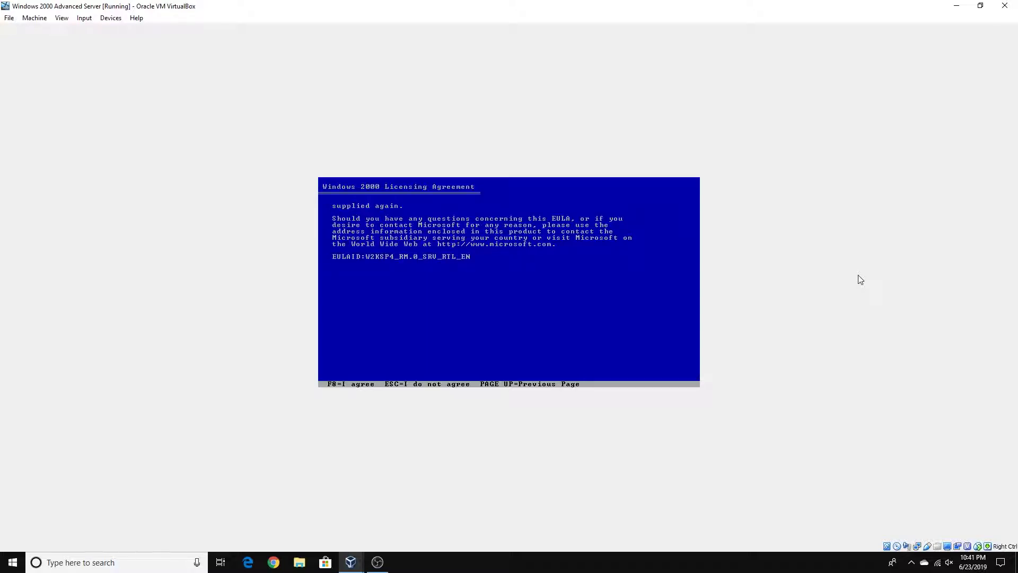
key("F8")
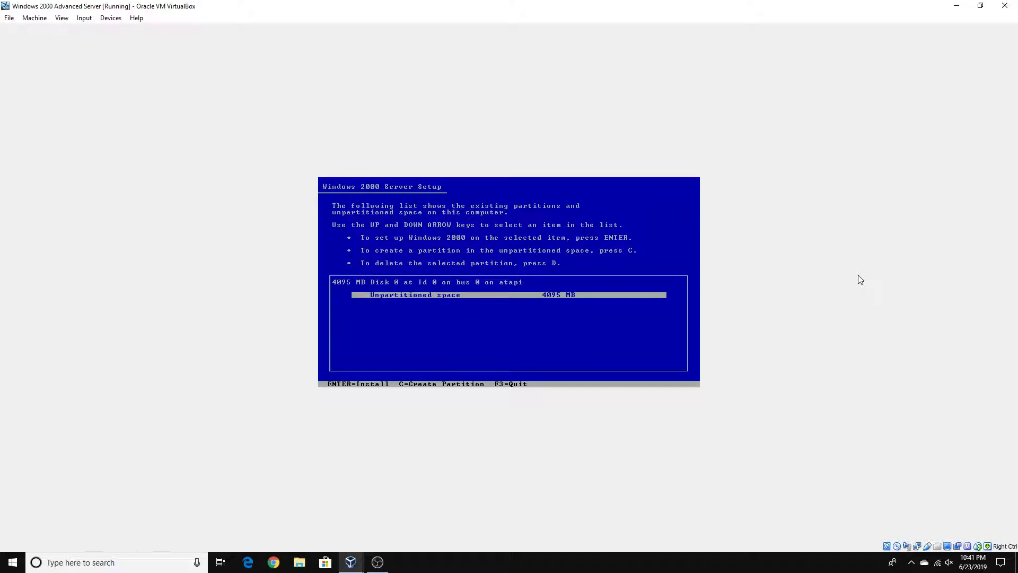
Install Windows 2000 on the 4095 MB unpartitioned space formatted as NTFS, and dismiss the mouse notice after the restart
key("Return")
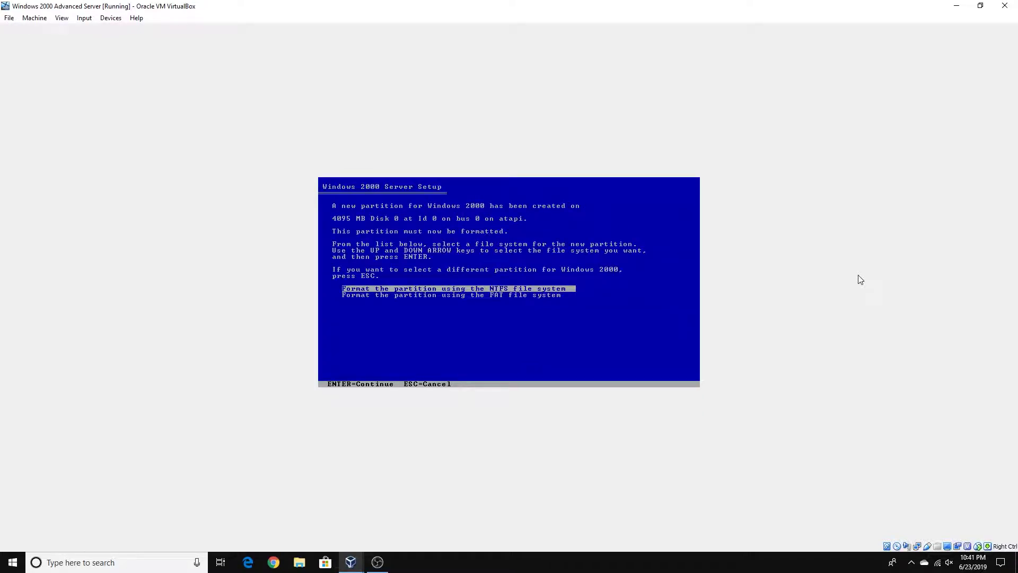
key("Return")
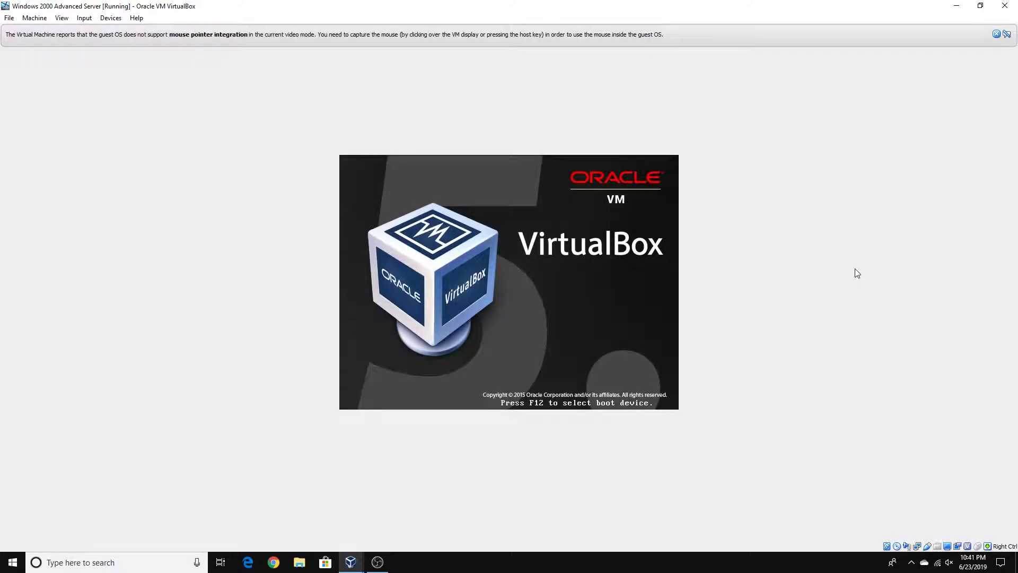
left_click(997, 34)
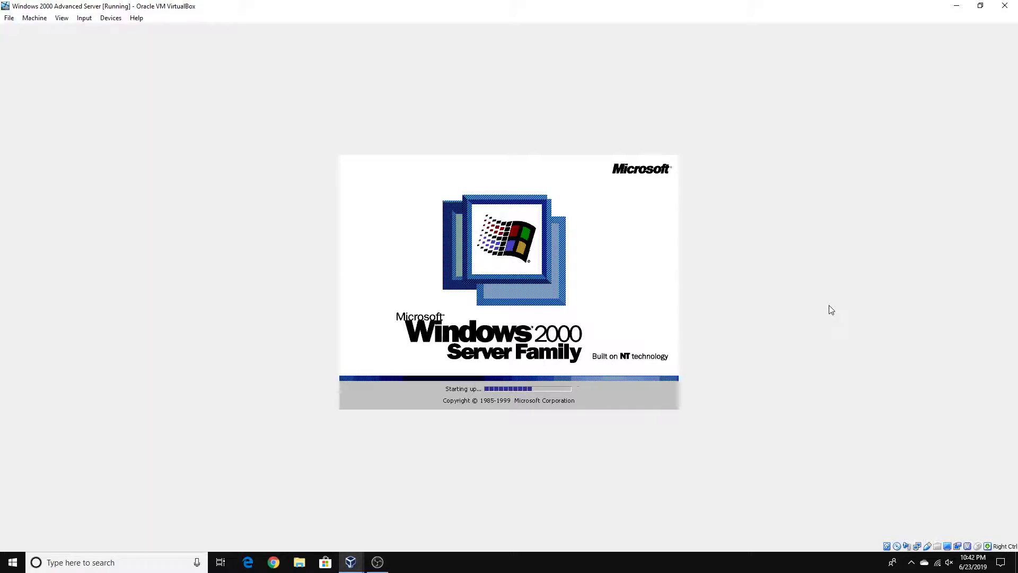
Continue past the setup wizard's welcome and regional settings with the defaults, and enter the owner's full name and EveryTechTime as the organization
left_click(996, 34)
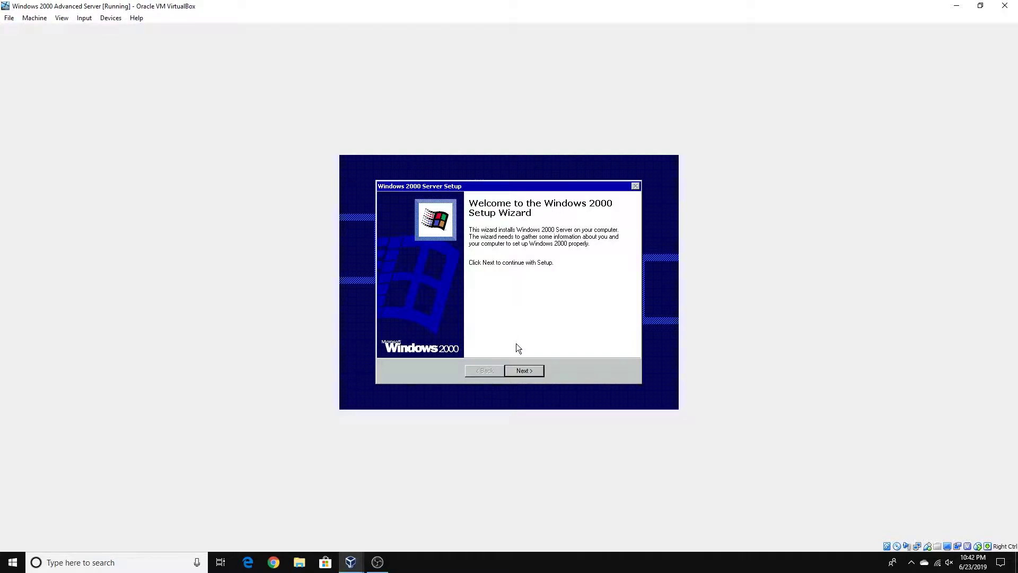
left_click(528, 370)
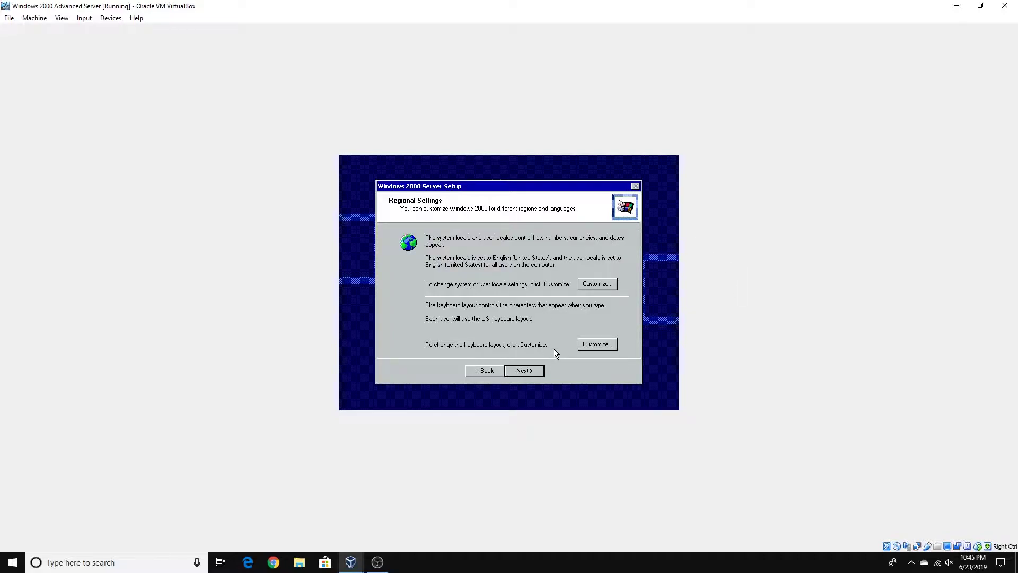
left_click(527, 370)
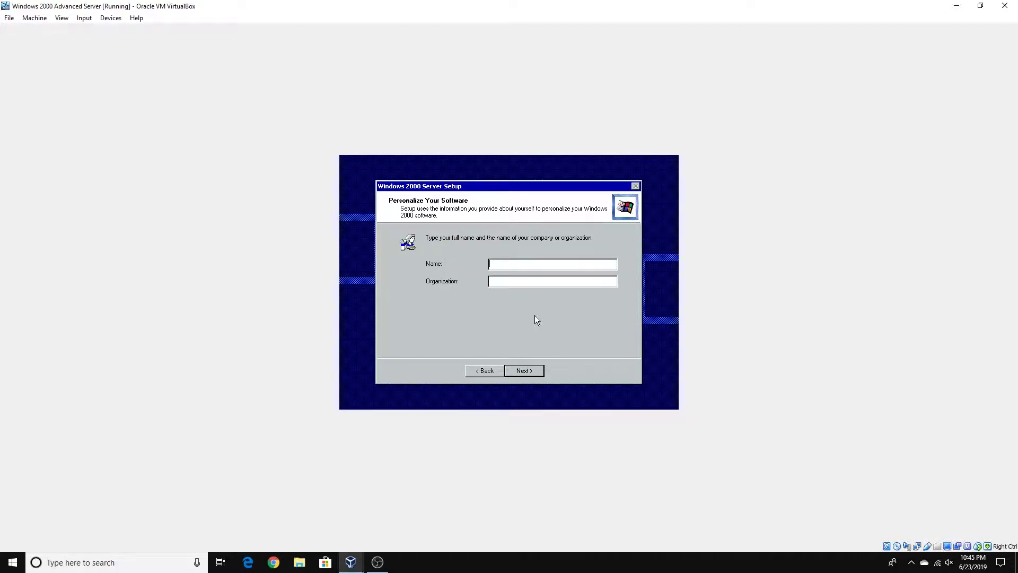
type("Jonathon Wyb")
type("le")
type("EveryTechTi")
key("Return")
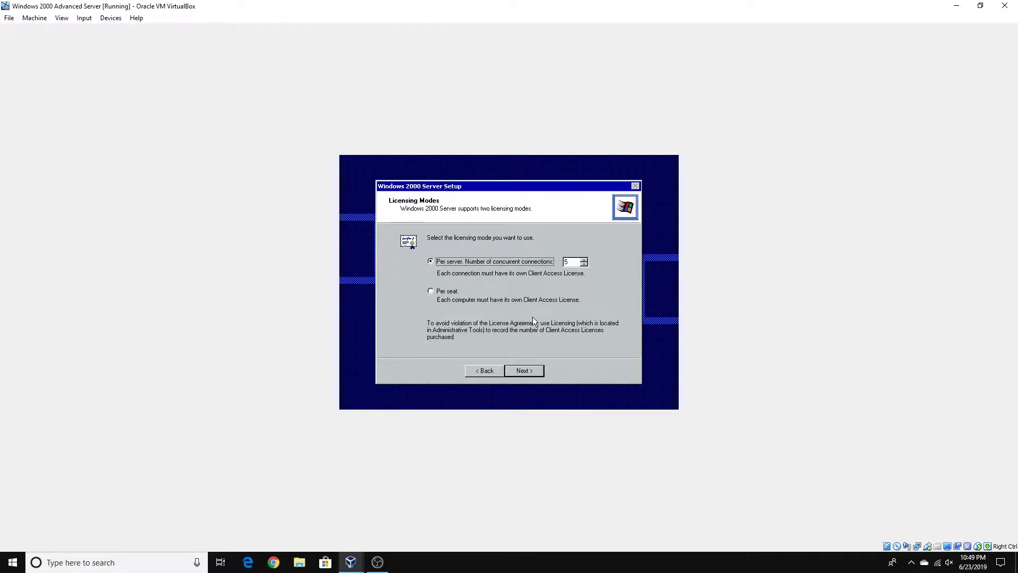
Accept per-server licensing with 5 connections, the suggested computer name with an empty Administrator password, and the default Windows components
left_click(532, 370)
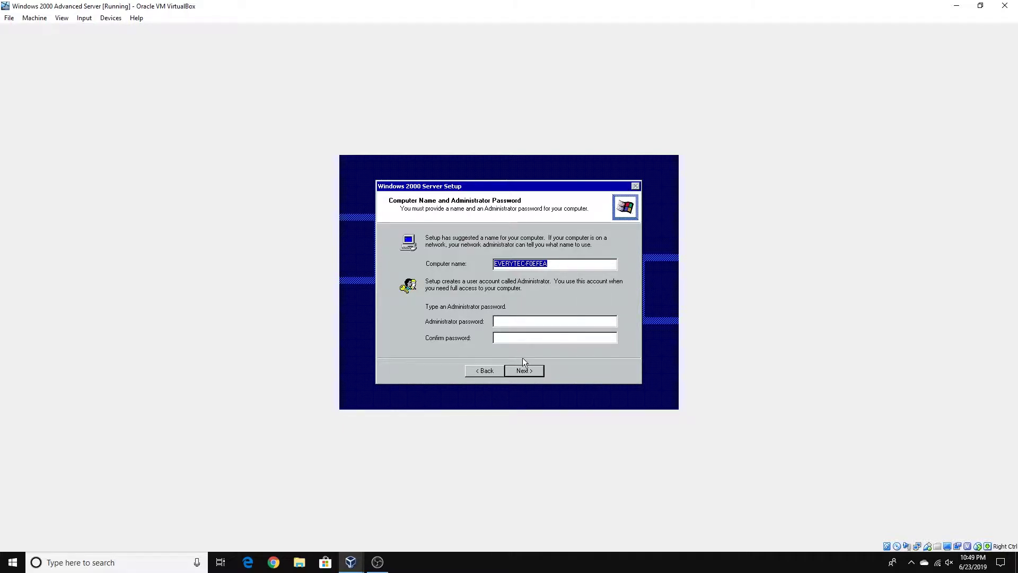
left_click(534, 370)
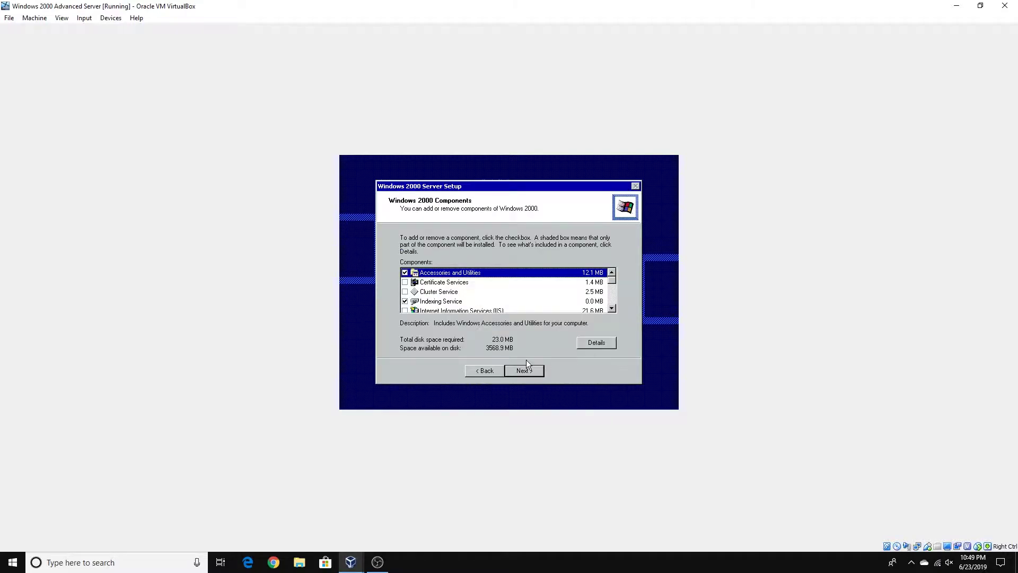
mouse_move(615, 281)
left_mouse_down()
mouse_move(613, 297)
mouse_move(614, 278)
left_mouse_up()
left_click(537, 370)
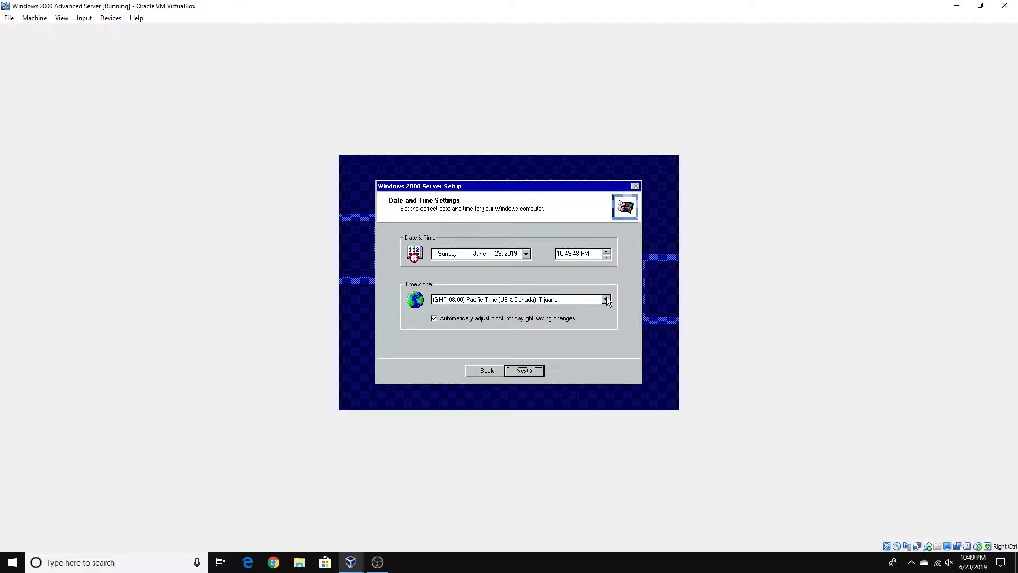
Set the time zone to (GMT-06:00) Central Time (US & Canada) and accept the date and time settings
left_click(606, 300)
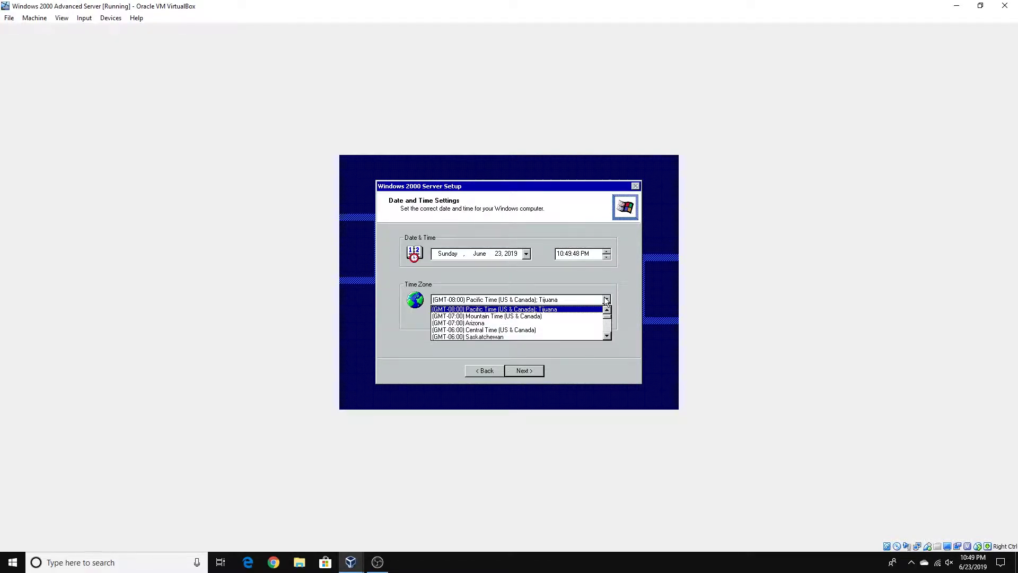
left_click(516, 328)
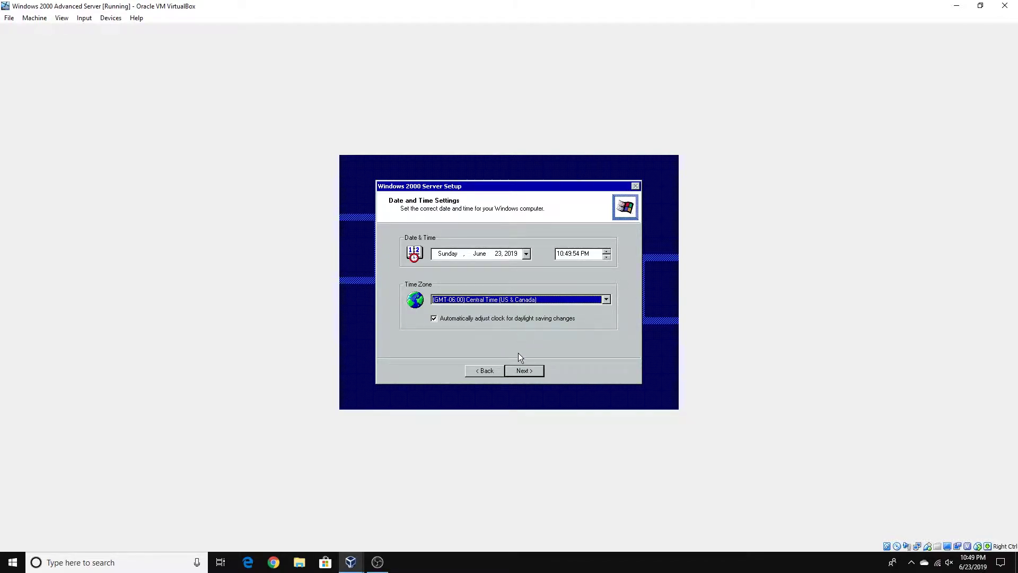
left_click(524, 370)
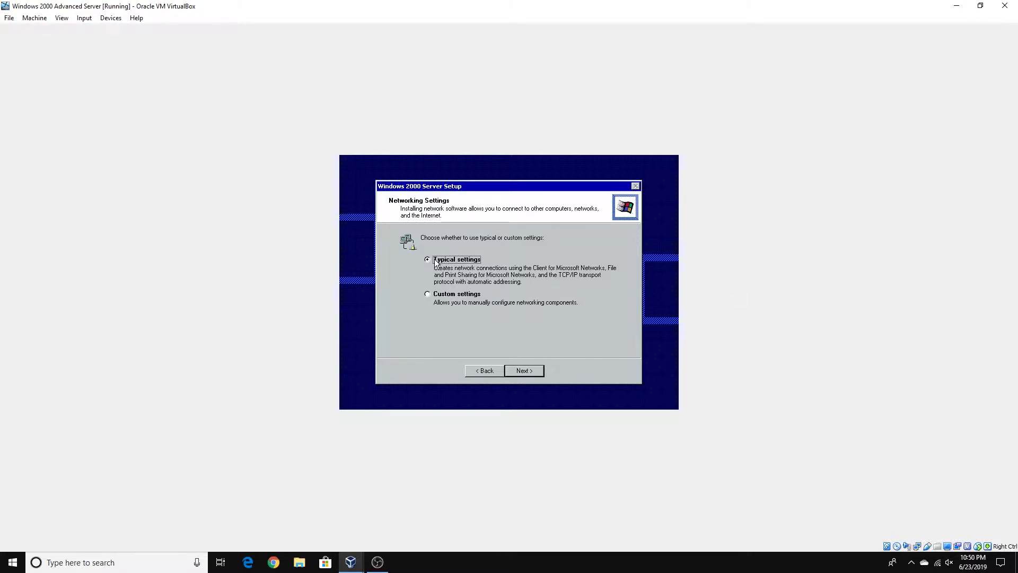
Accept typical networking settings and membership in WORKGROUP without a domain, and finish the setup wizard to restart the machine
left_click(529, 371)
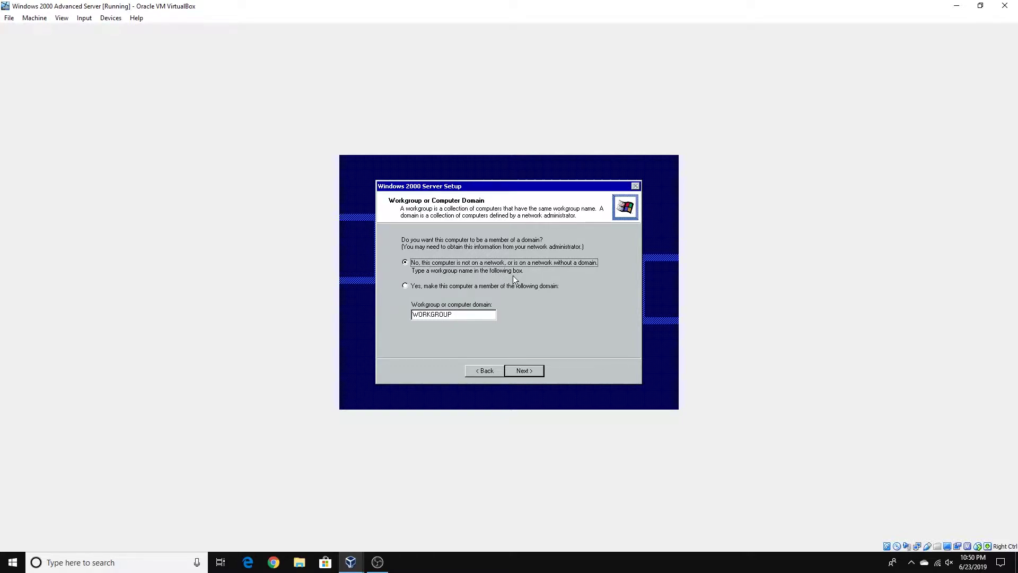
left_click(535, 370)
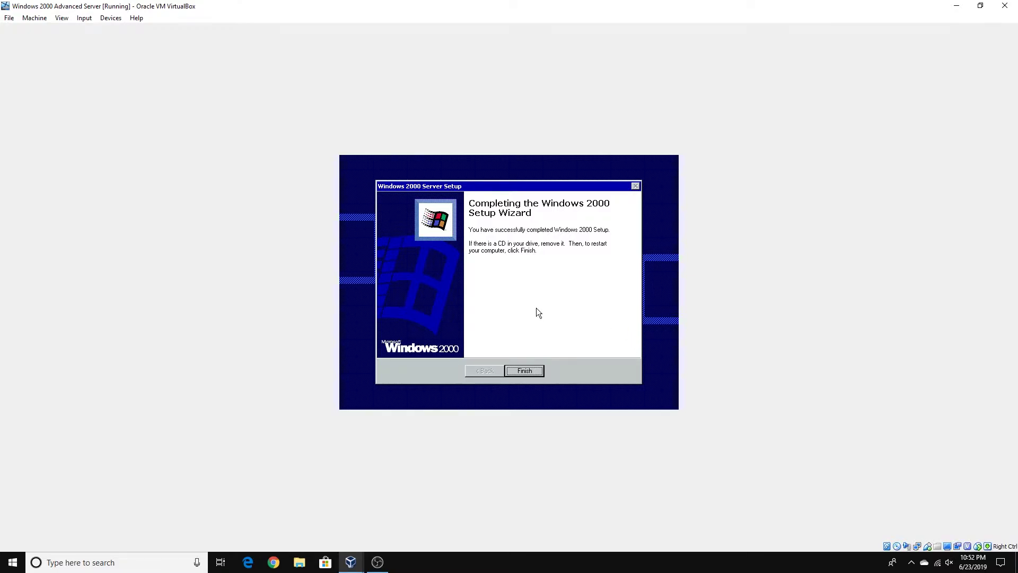
left_click(522, 372)
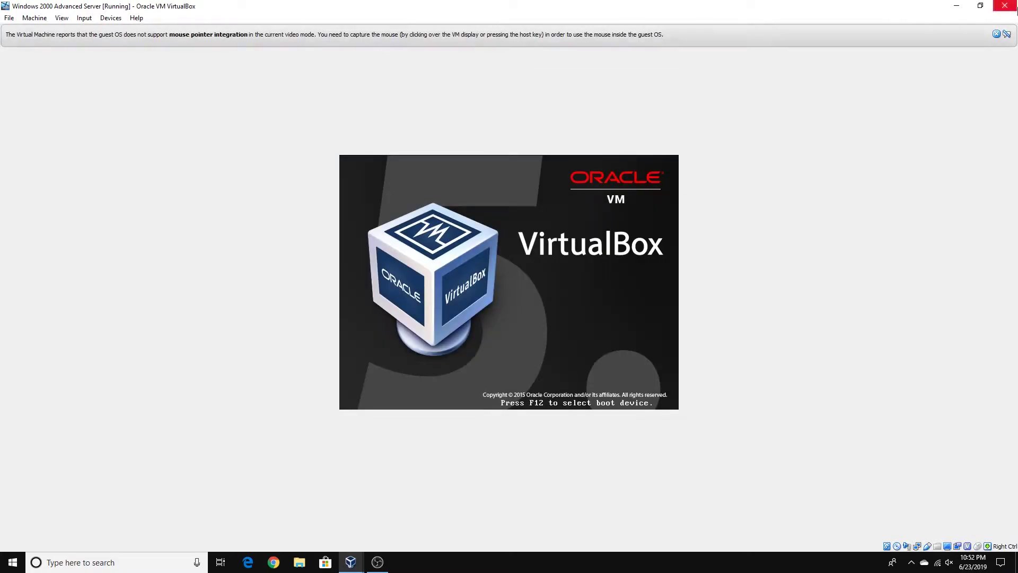
Log on to the installed Windows 2000 without a password and close the Configure Your Server window
left_click(997, 35)
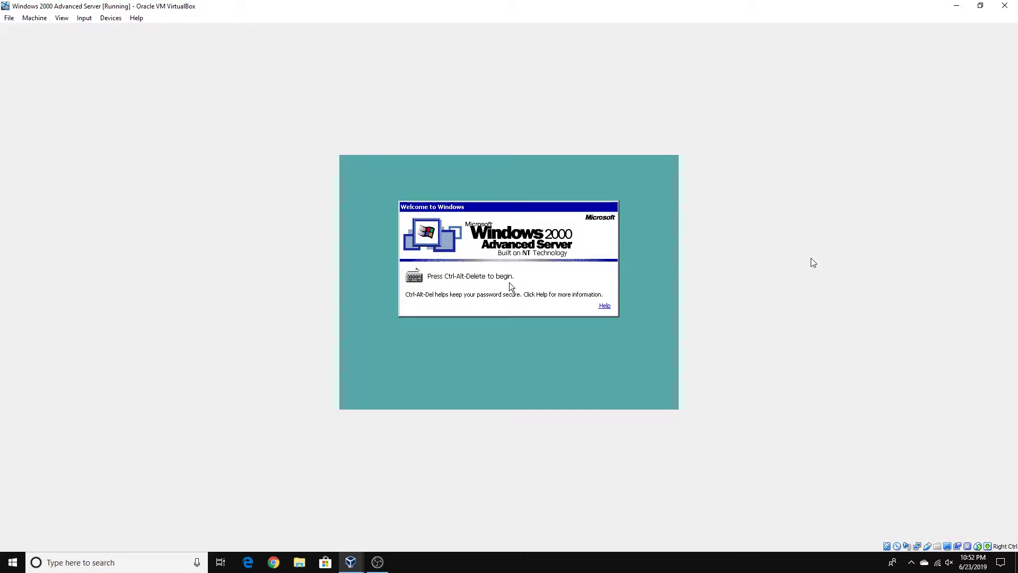
key("ctrl+alt+Delete")
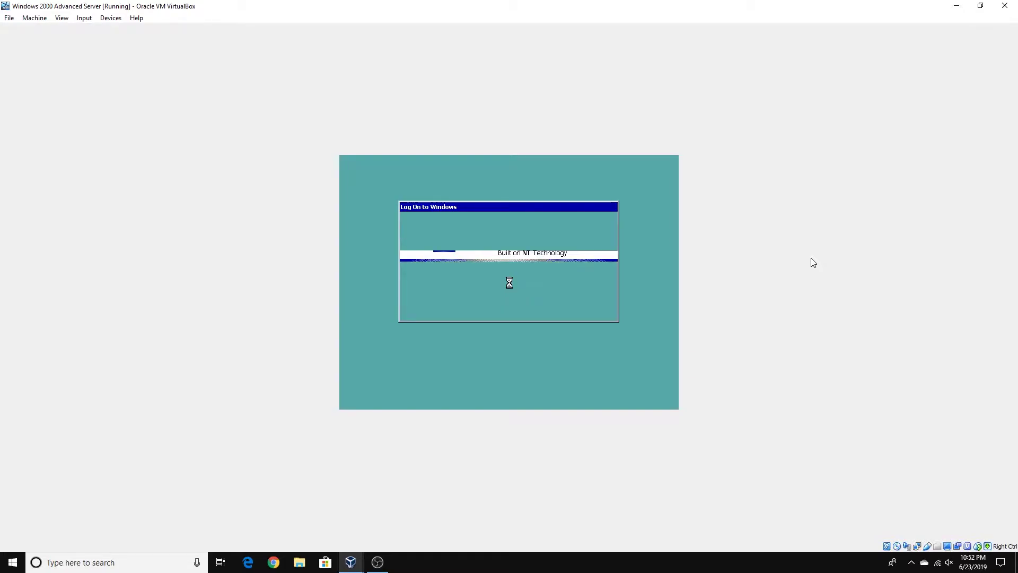
key("Return")
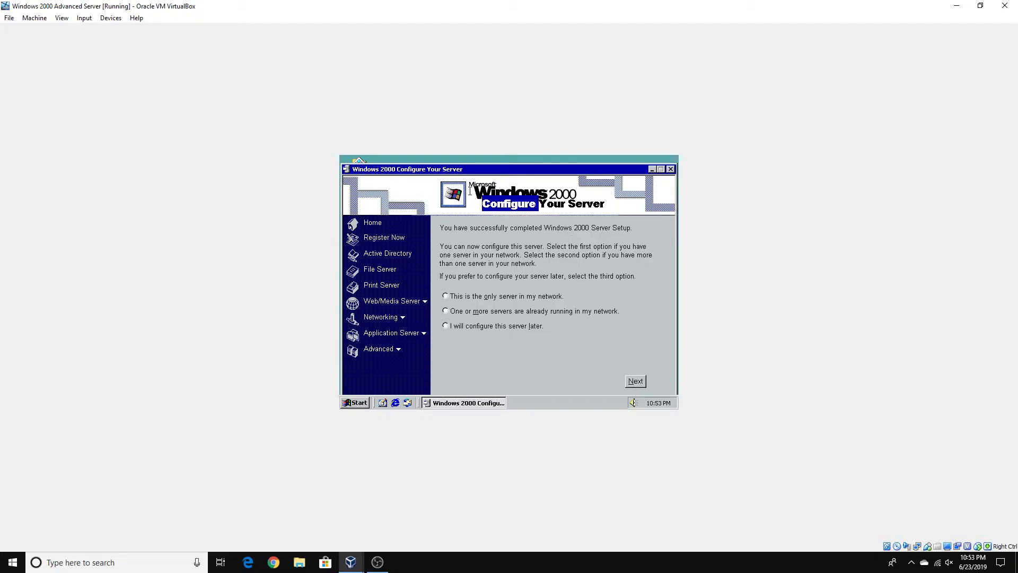
left_click(670, 169)
left_click_drag(517, 274, 498, 285)
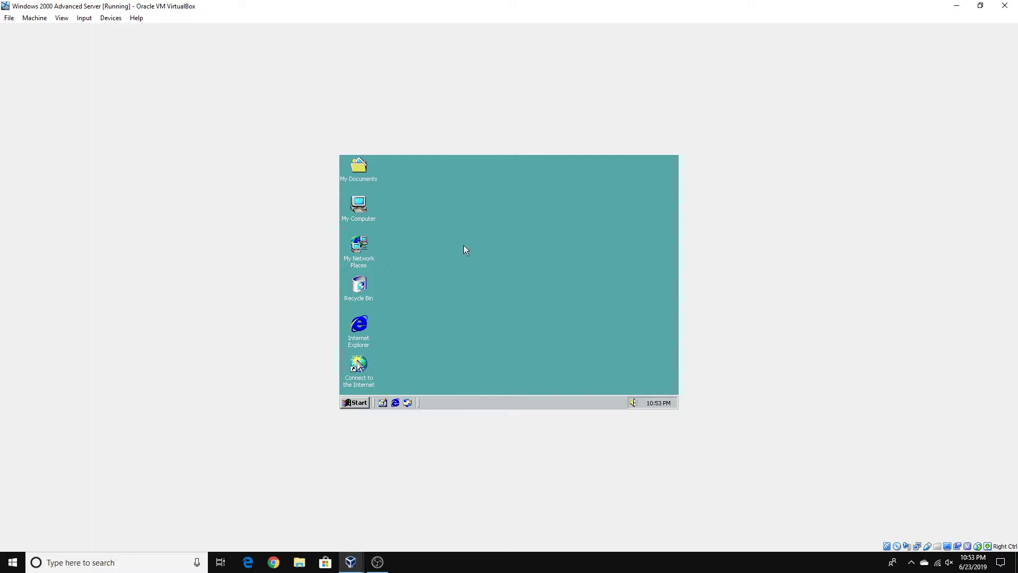
Examine the computer's System Properties, including the advanced, user profile, hardware, network identification and general details, and close them
right_click(356, 209)
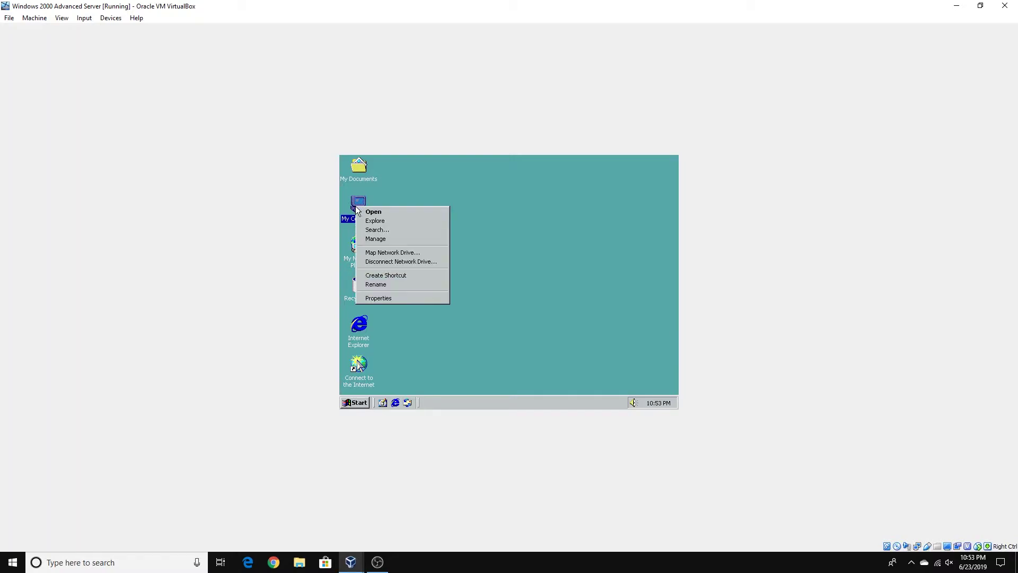
left_click(389, 298)
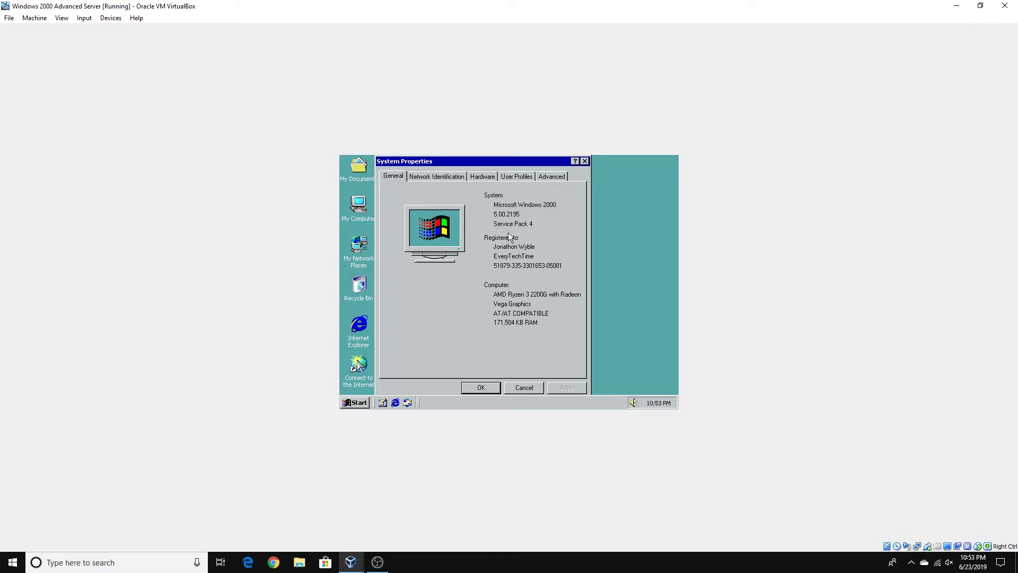
left_click(552, 175)
left_click(509, 177)
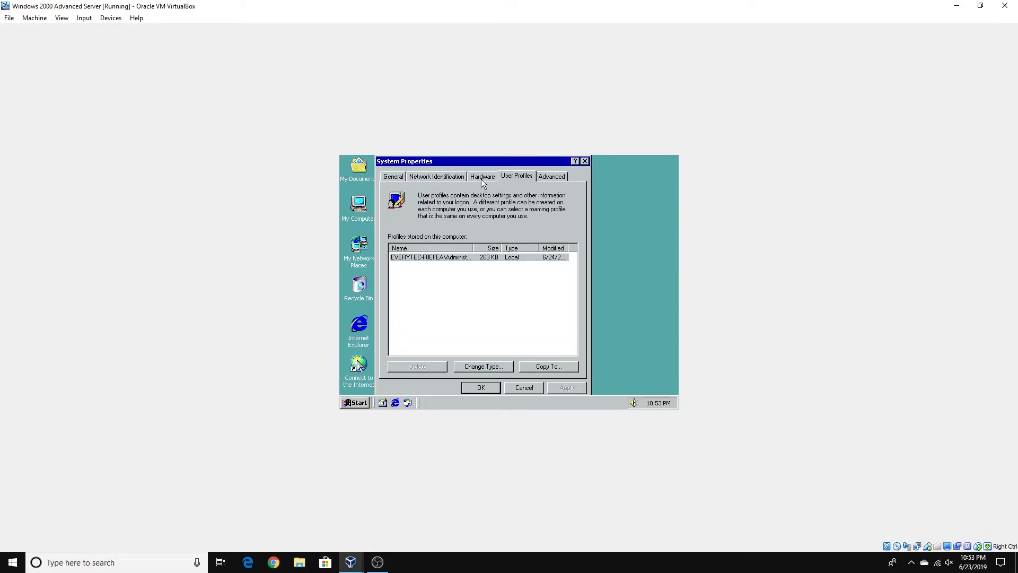
left_click(483, 177)
left_click(437, 177)
left_click(393, 177)
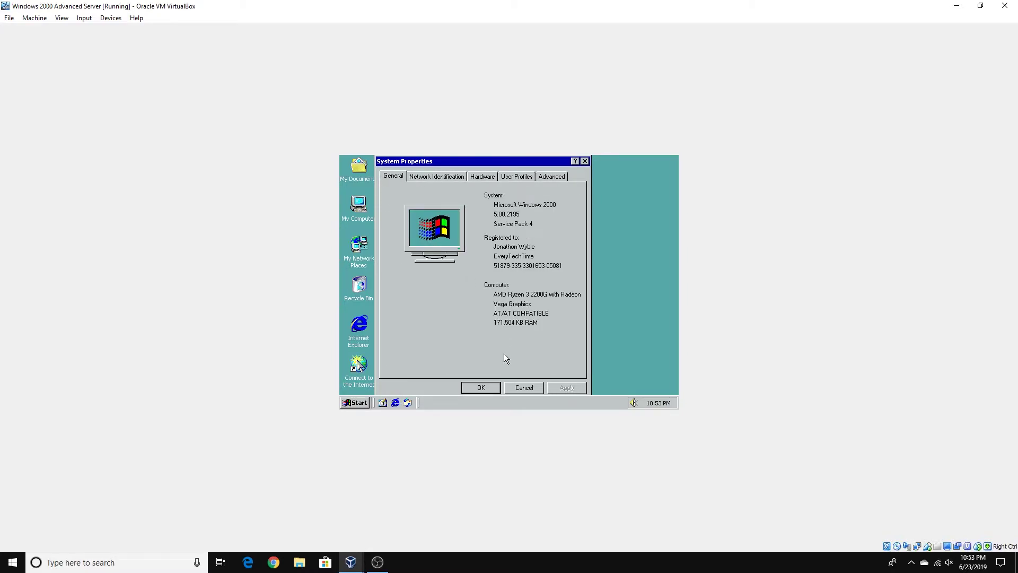
left_click(483, 387)
Run winver to view the Windows version information, and close the About Windows dialog
left_click(351, 402)
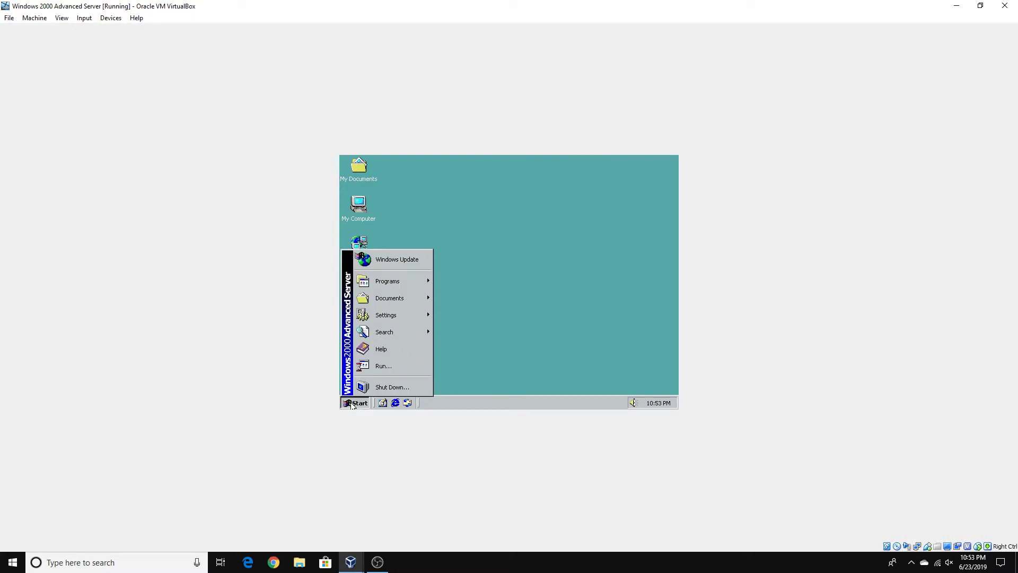
left_click(383, 369)
type("winver")
key("Return")
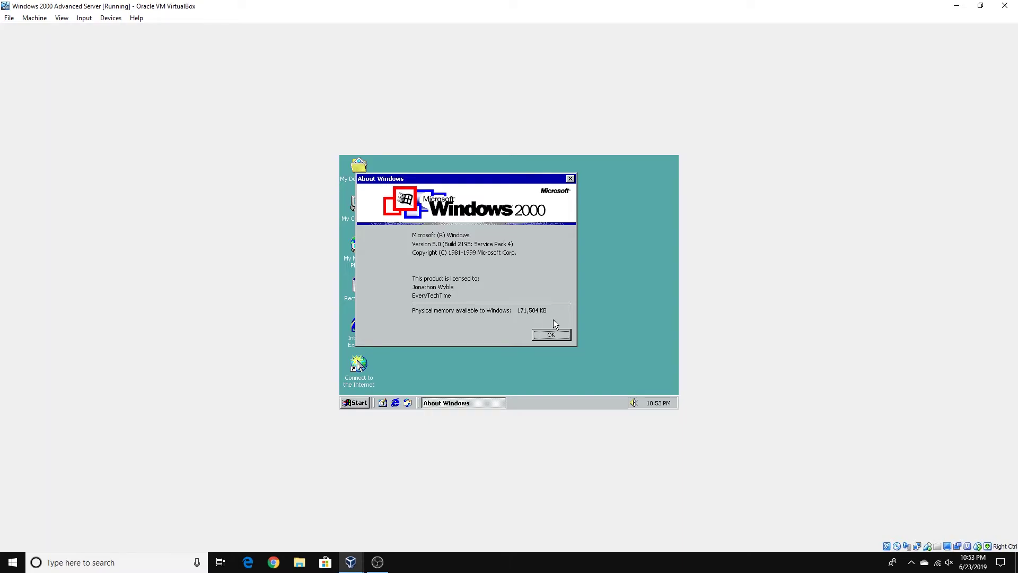
left_click(551, 334)
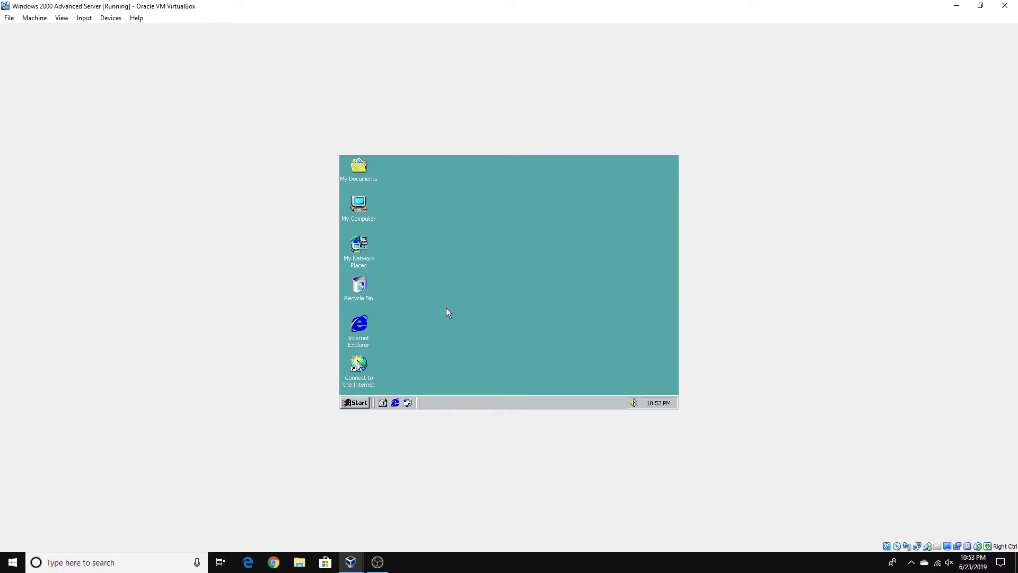
Launch Internet Explorer and cancel the Internet Connection Wizard
double_click(358, 329)
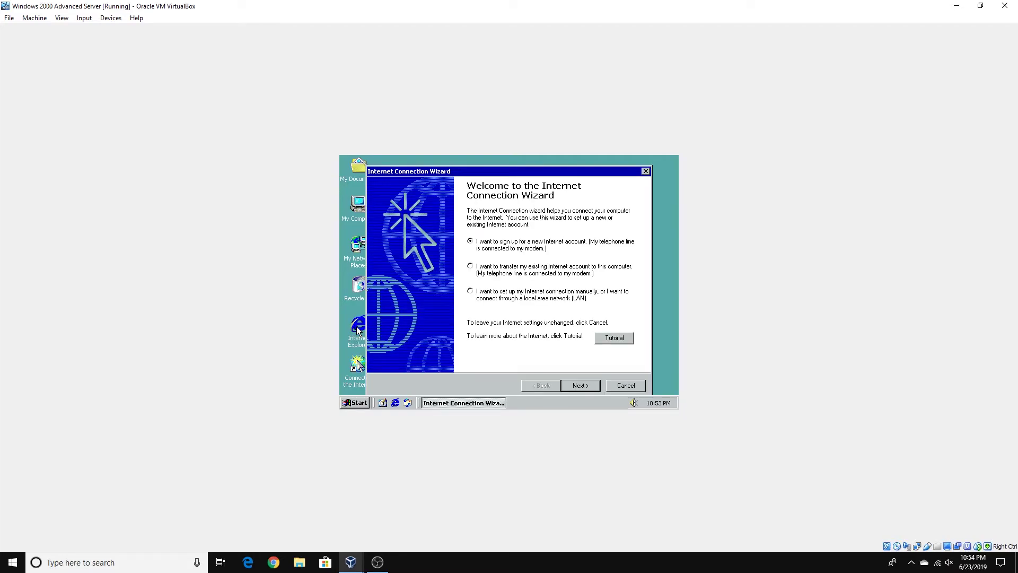
left_click(626, 386)
left_click(564, 309)
left_click_drag(591, 269, 570, 283)
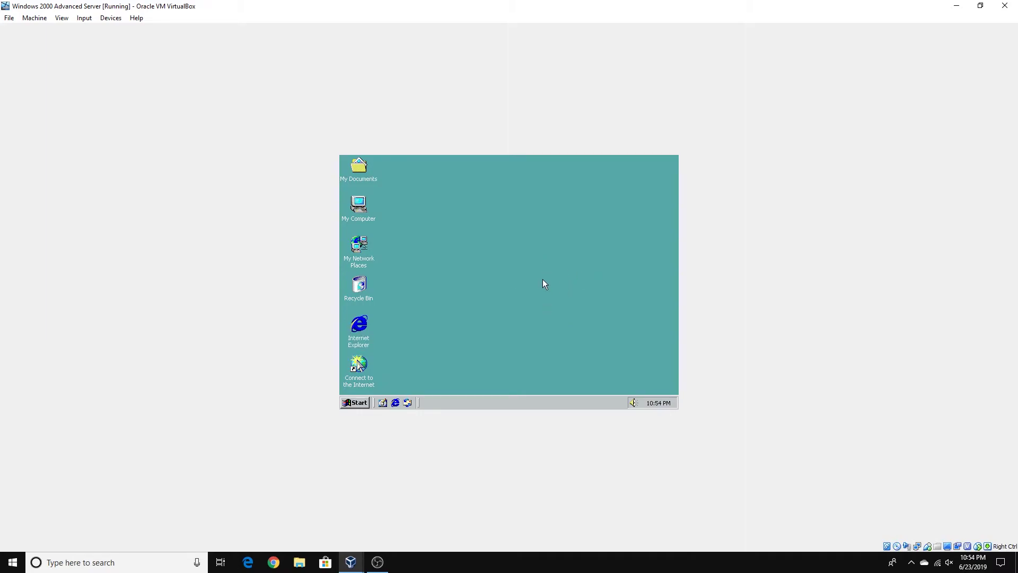